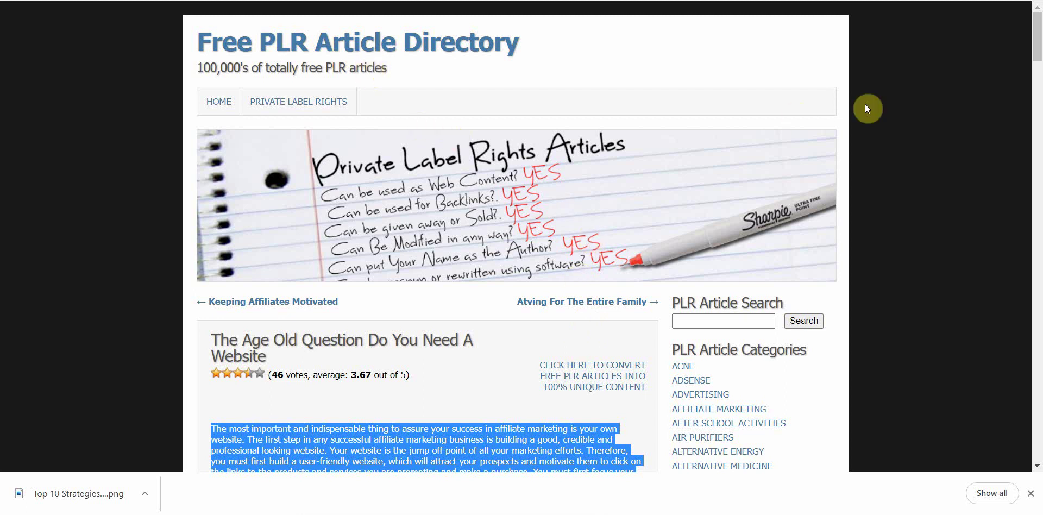
Copy the body paragraphs of the article "The Age Old Question Do You Need A Website", excluding the word count line.
click(924, 108)
scroll(1035, 71, down, 3)
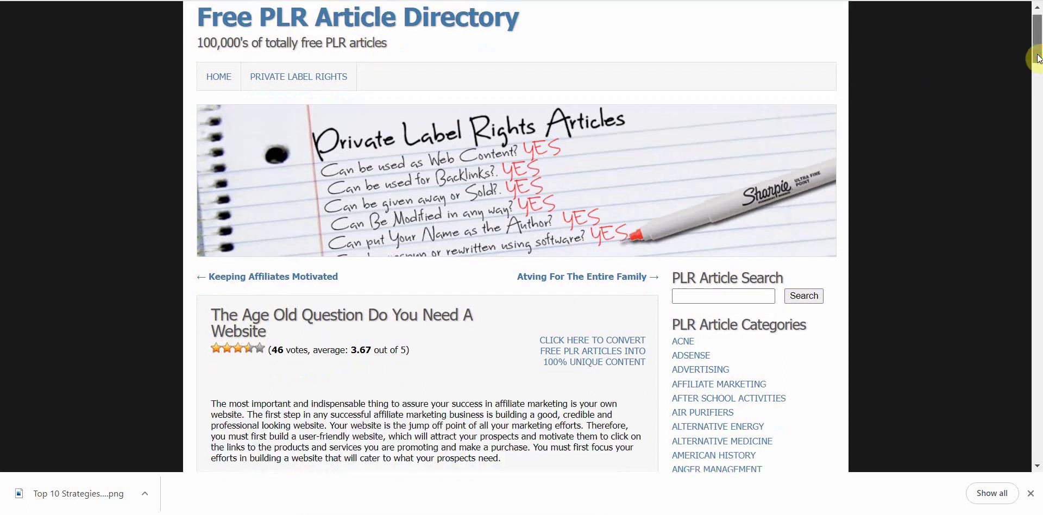
scroll(1038, 75, up, 3)
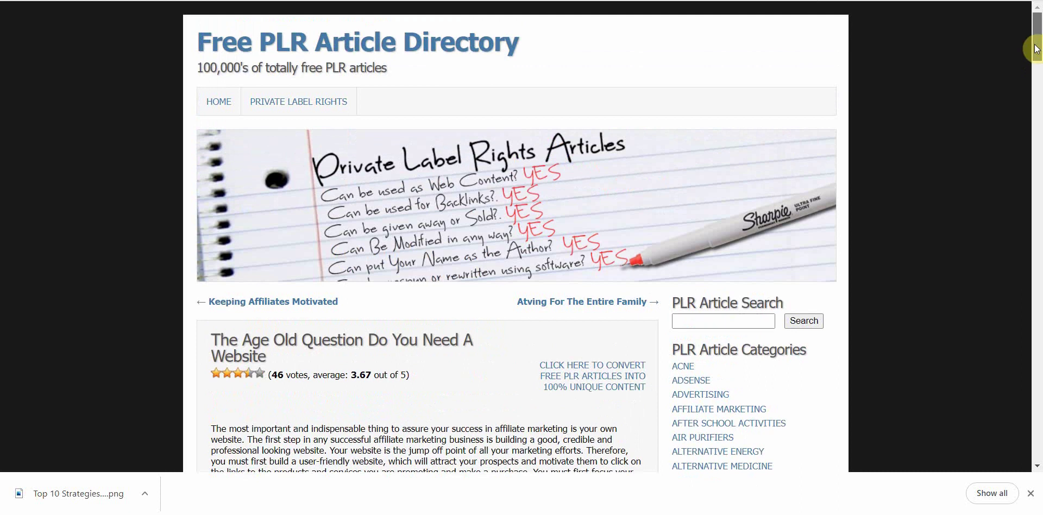
scroll(1035, 56, down, 5)
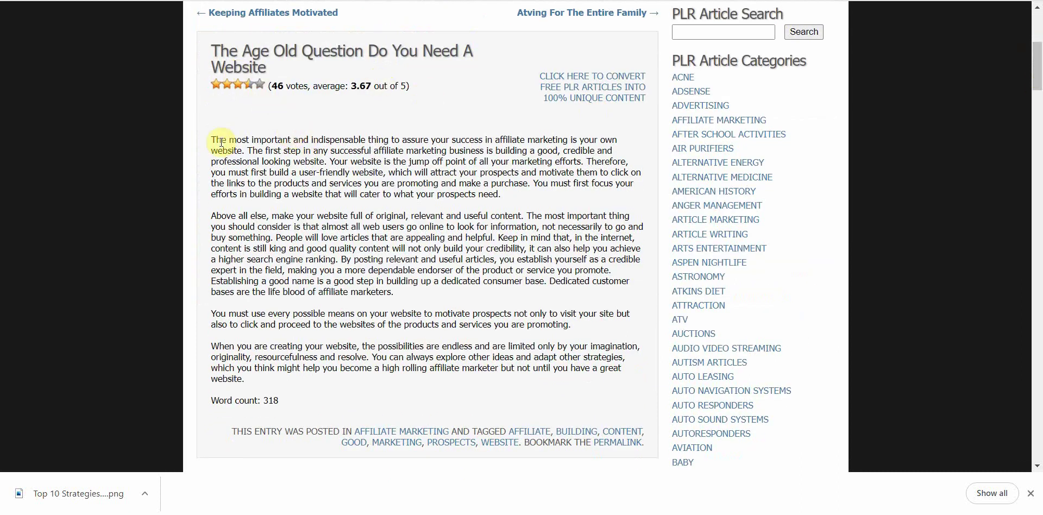
drag(215, 140, 360, 376)
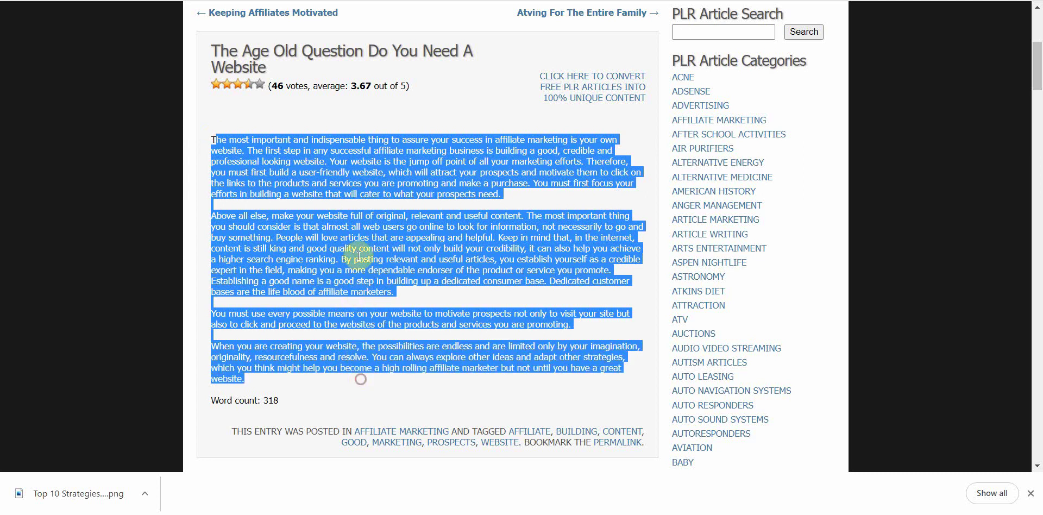
right_click(349, 177)
click(390, 187)
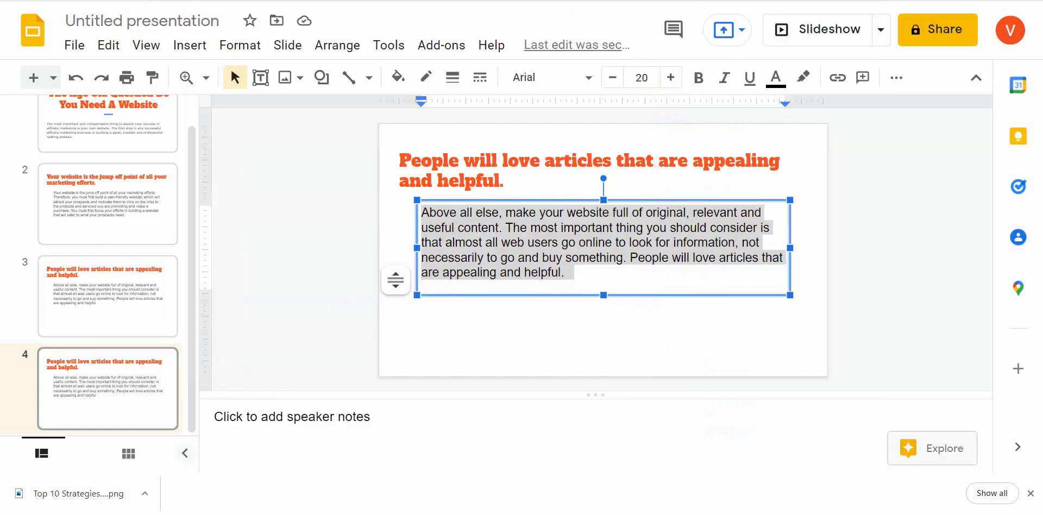
In Google Slides, replace the fourth slide's body text with the document passage from "Keep in mind that" to "affiliate marketers.".
click(329, 277)
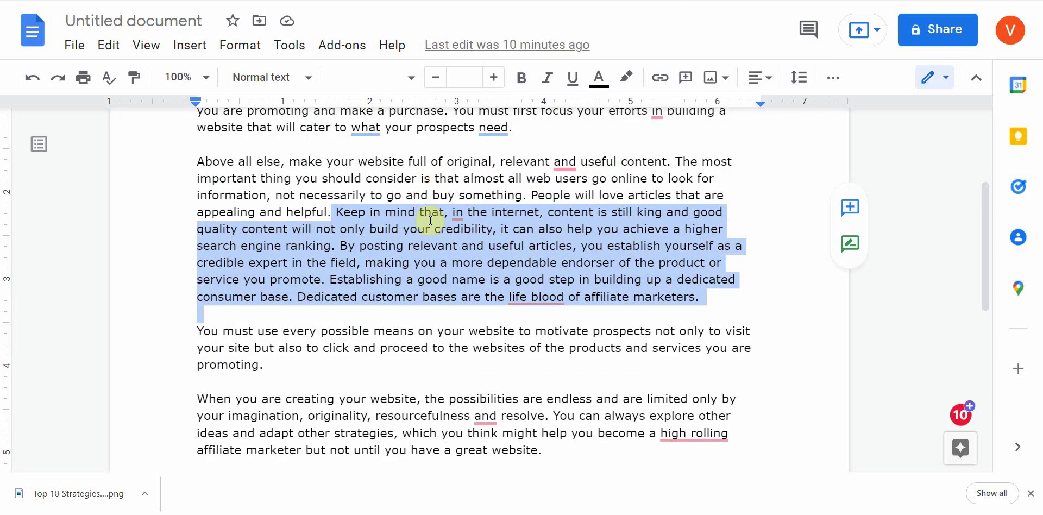
scroll(593, 154, up, 3)
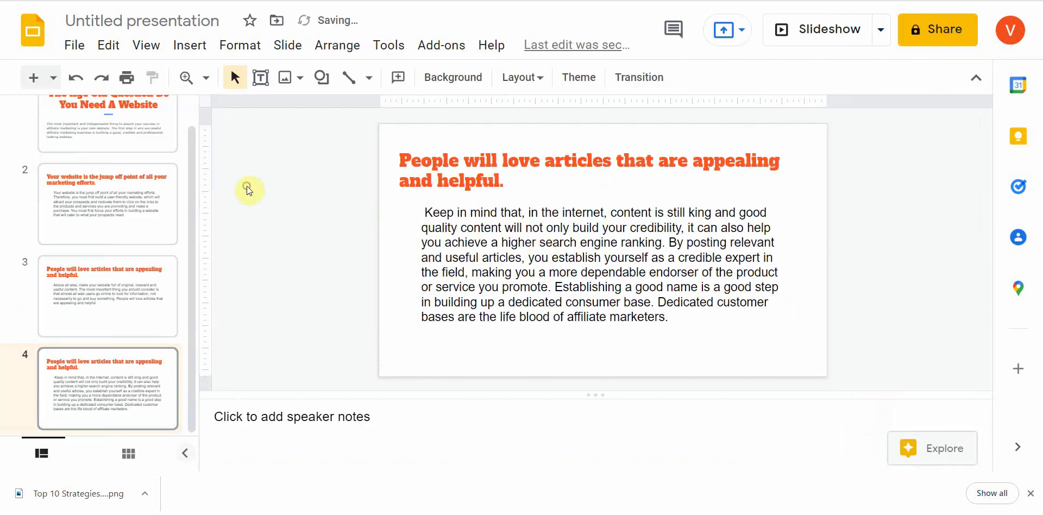
Replace the fourth slide's title with its body sentence "Establishing a good name is a good step in building up a dedicated consumer base.".
click(594, 273)
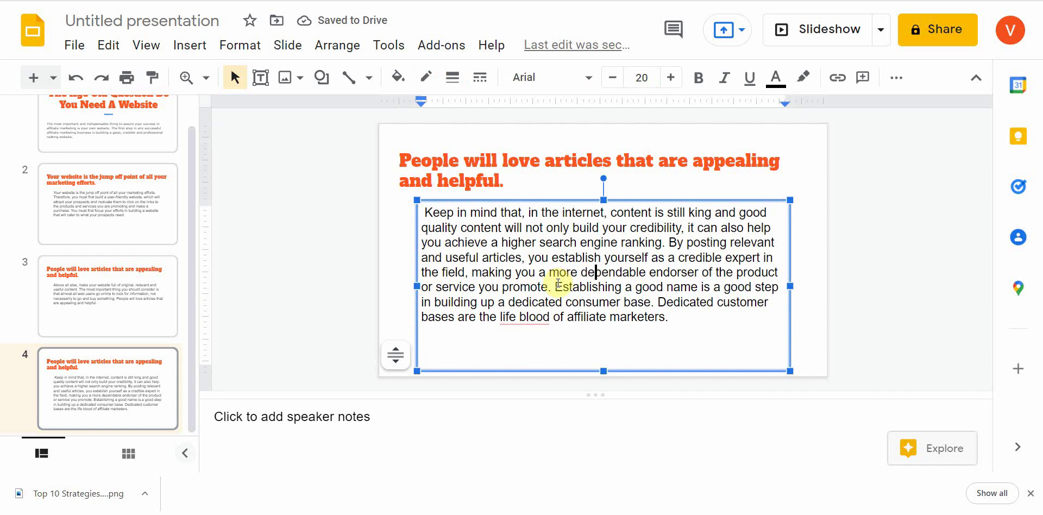
drag(557, 285, 654, 301)
click(509, 158)
key(ctrl+a)
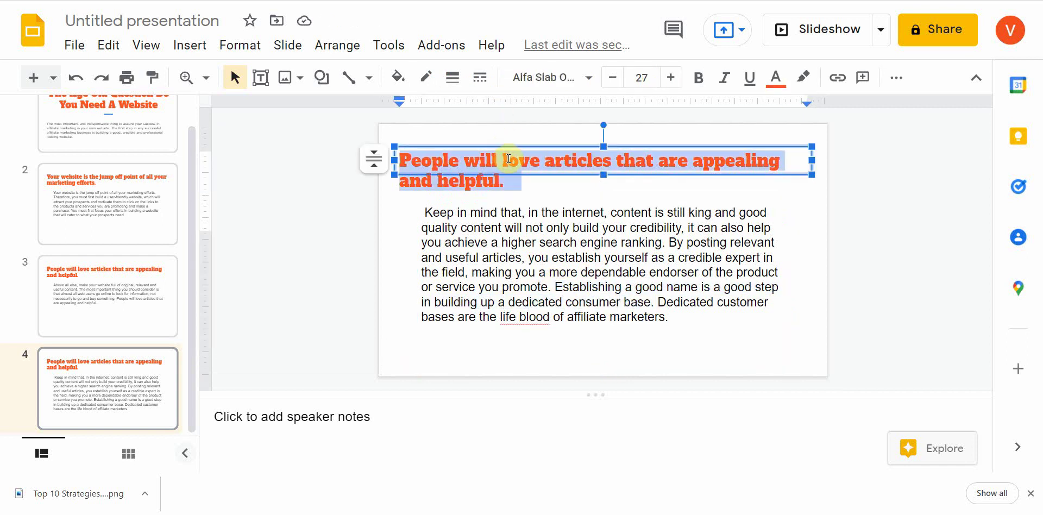
key(ctrl+v)
click(93, 76)
click(74, 77)
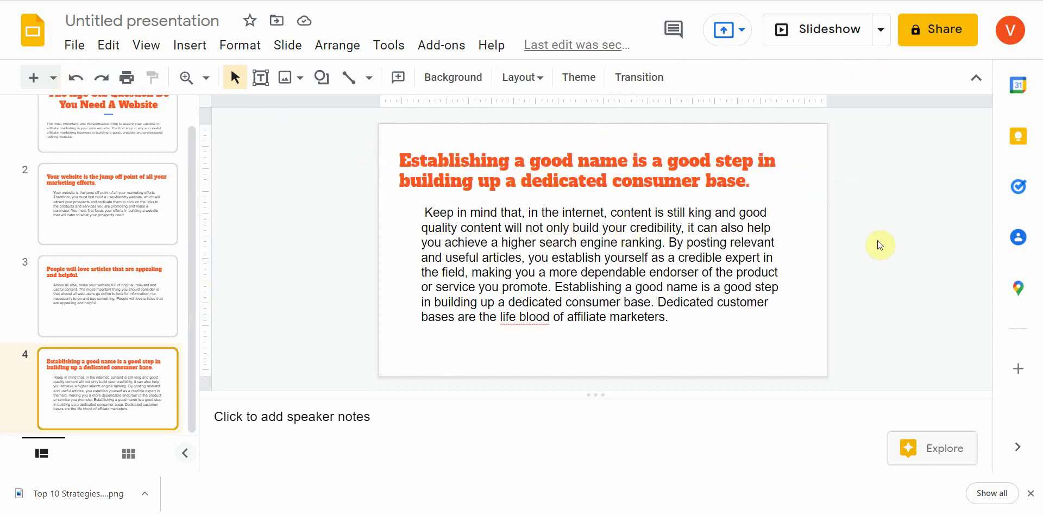
click(880, 30)
click(930, 159)
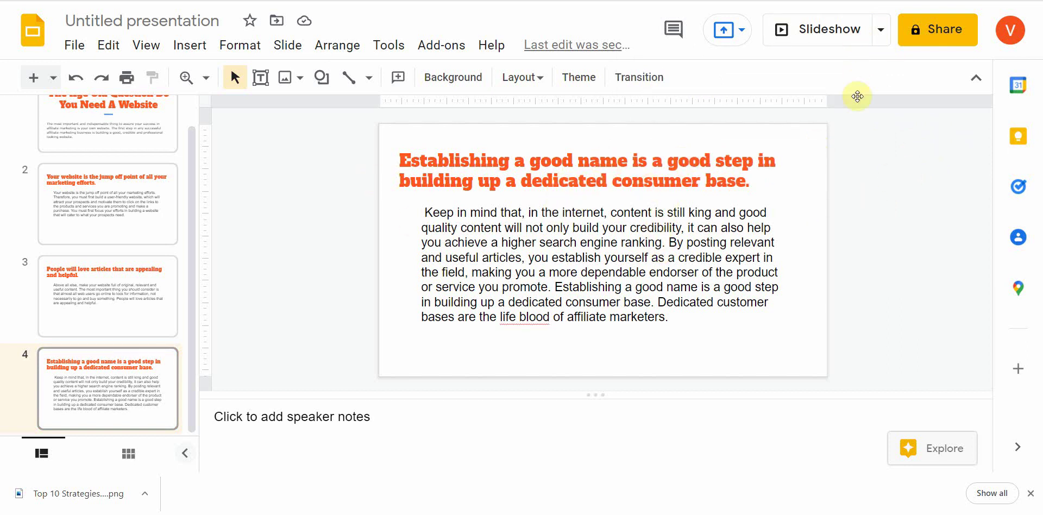
click(882, 33)
click(922, 219)
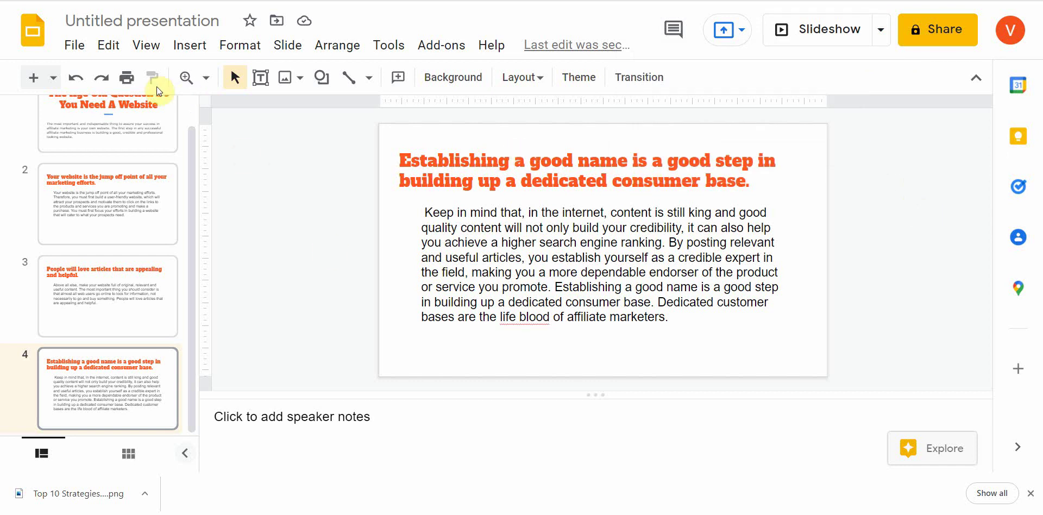
Download the presentation as a Microsoft PowerPoint (.pptx) file.
click(84, 46)
mouse_move(194, 280)
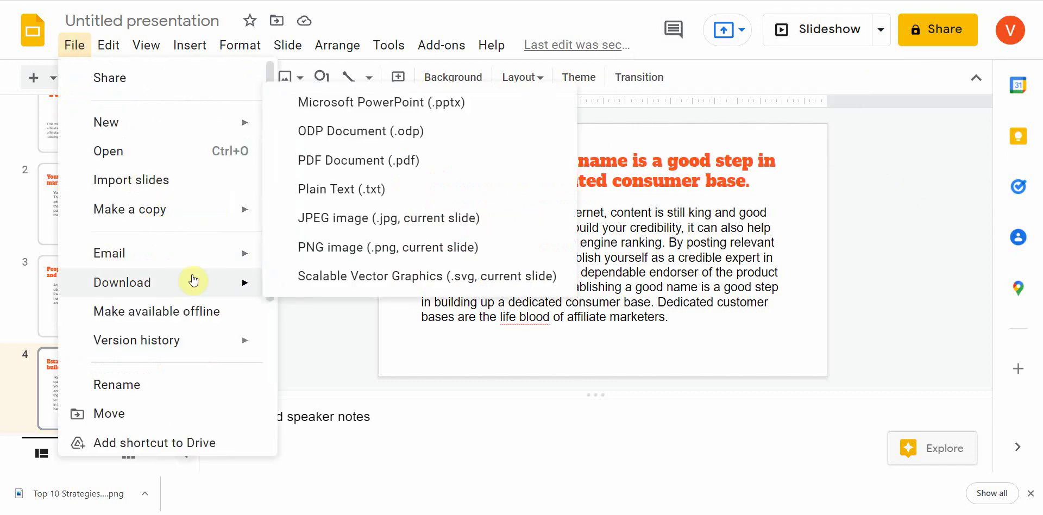
click(434, 113)
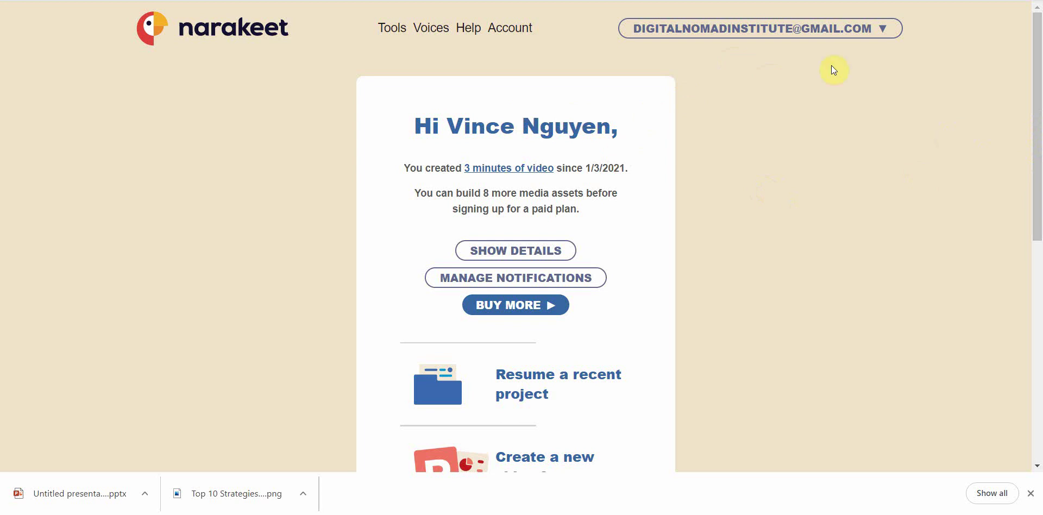
In Narakeet, start creating a new video from a presentation.
scroll(1025, 245, down, 3)
scroll(516, 114, up, 2)
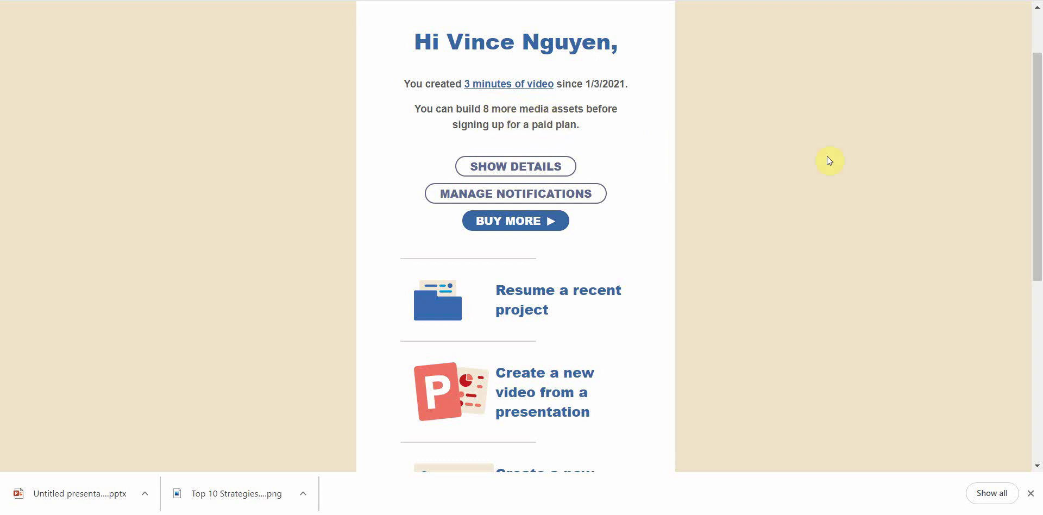
drag(1034, 227, 979, 357)
drag(1031, 311, 1035, 259)
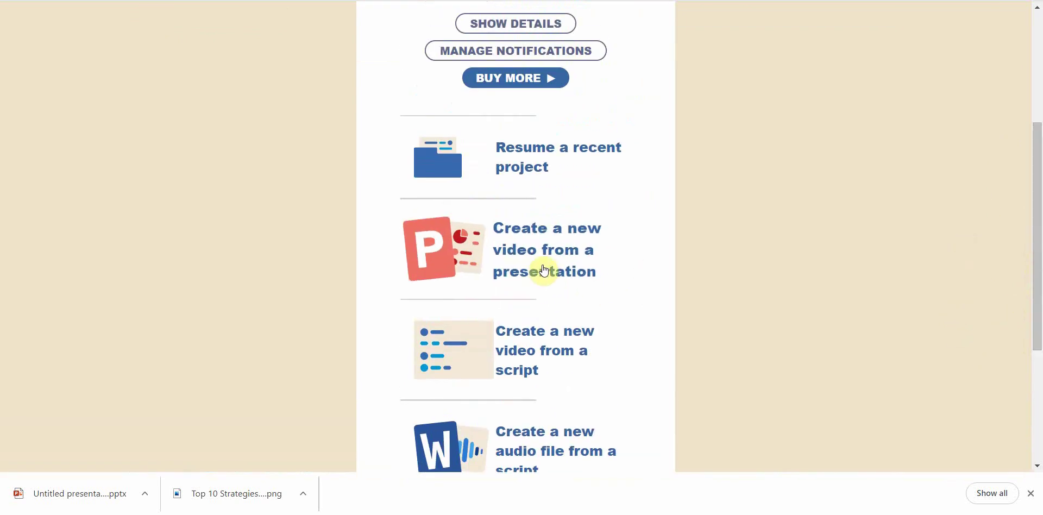
click(572, 262)
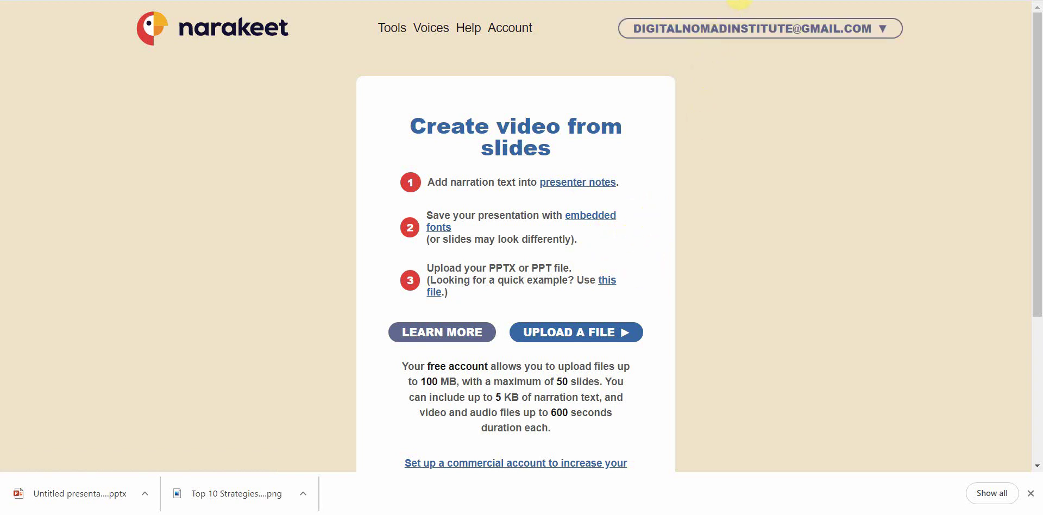
Return to the Google Slides presentation and open its first slide.
key(ctrl+Tab)
key(Up)
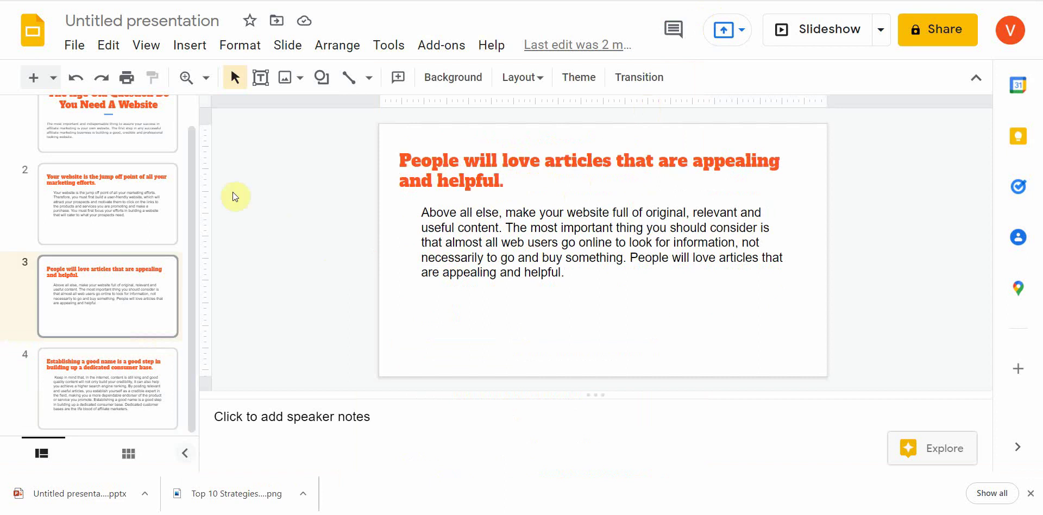
scroll(146, 178, up, 1)
scroll(147, 178, up, 1)
click(121, 158)
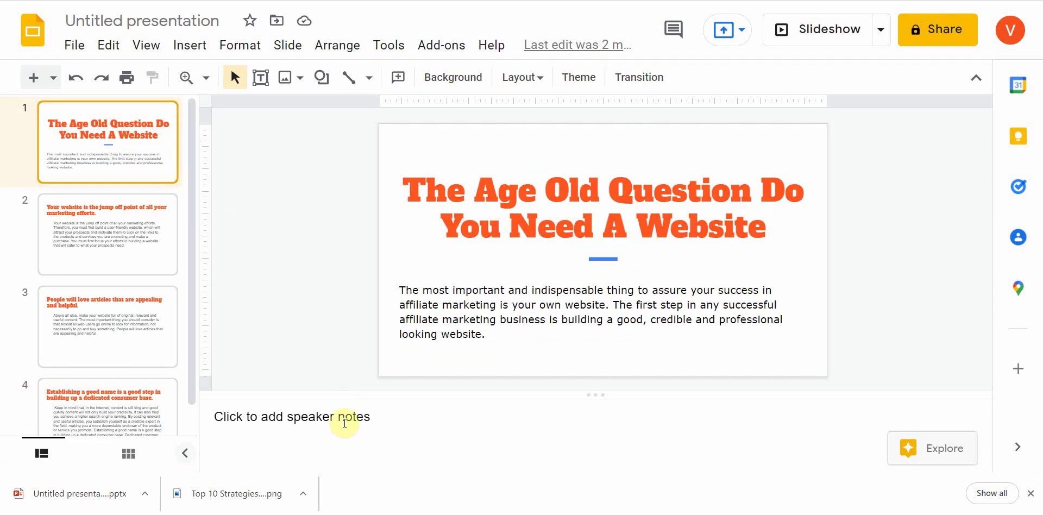
click(371, 426)
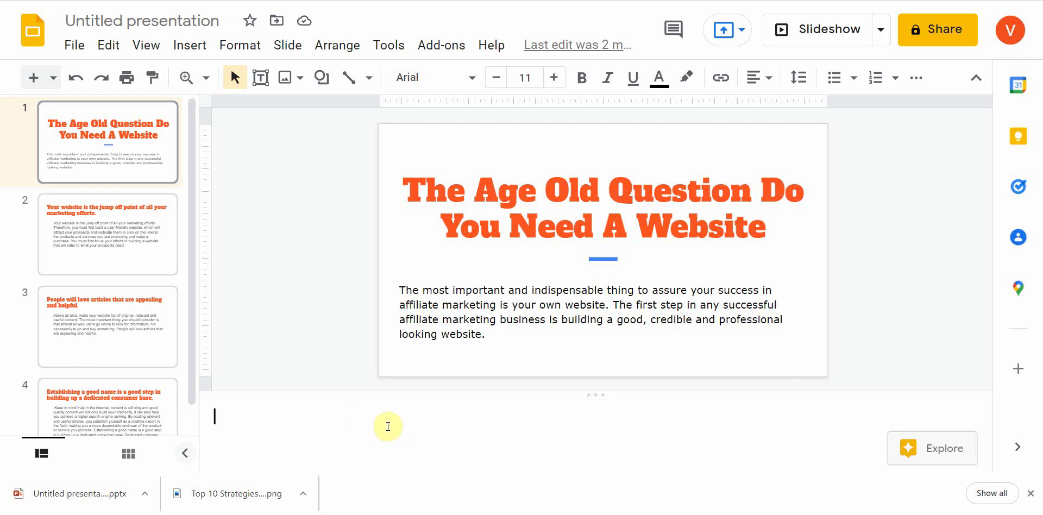
click(189, 45)
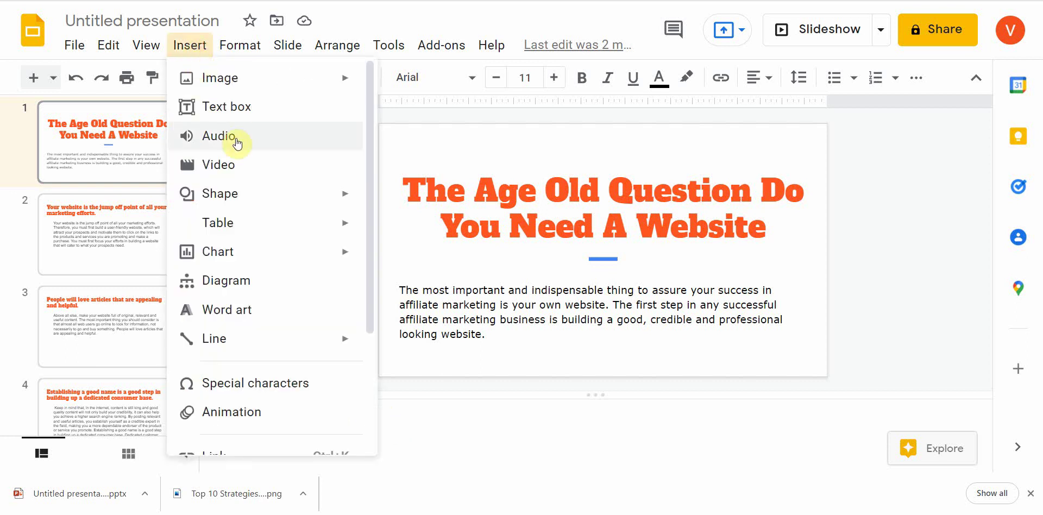
click(889, 216)
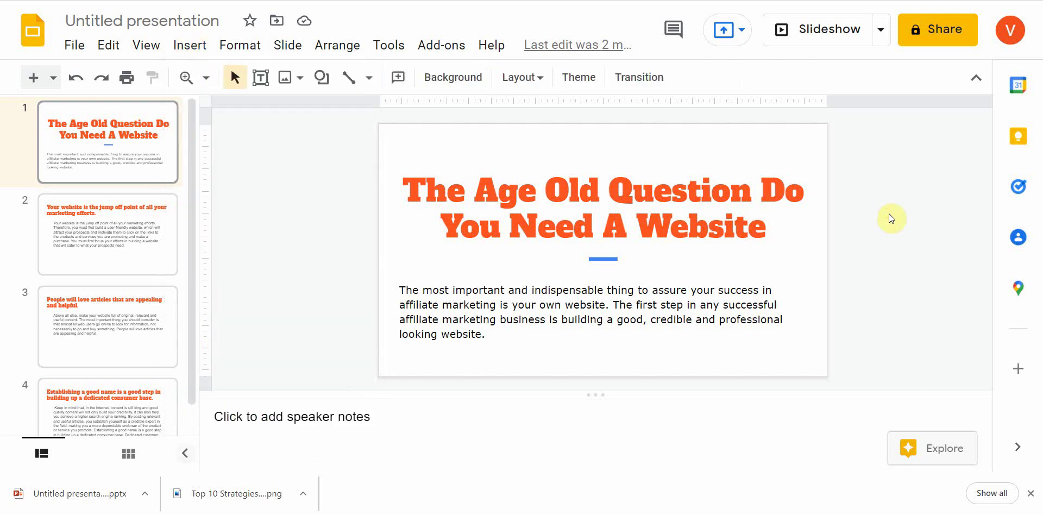
click(170, 287)
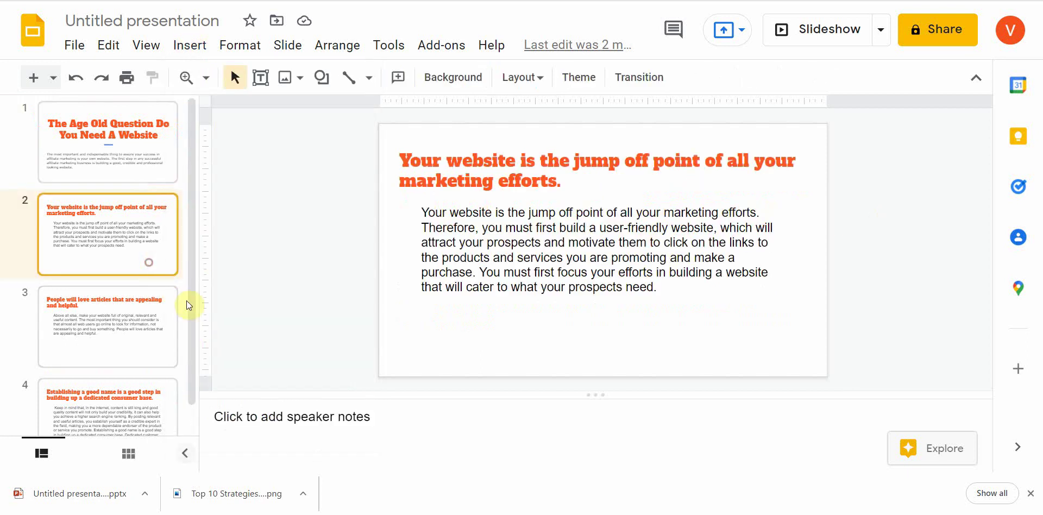
click(140, 142)
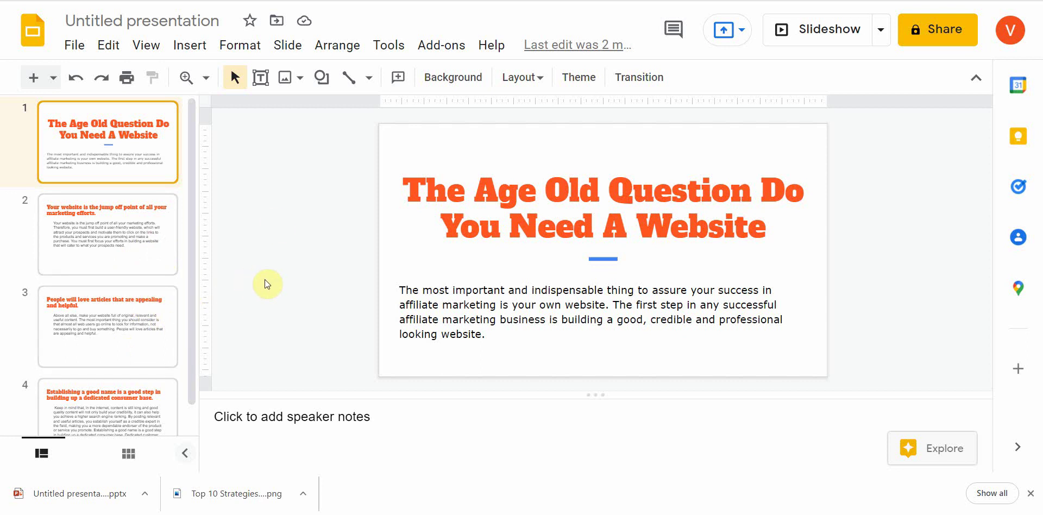
Look through the My Drive audio files available for the first slide, without inserting any.
click(293, 424)
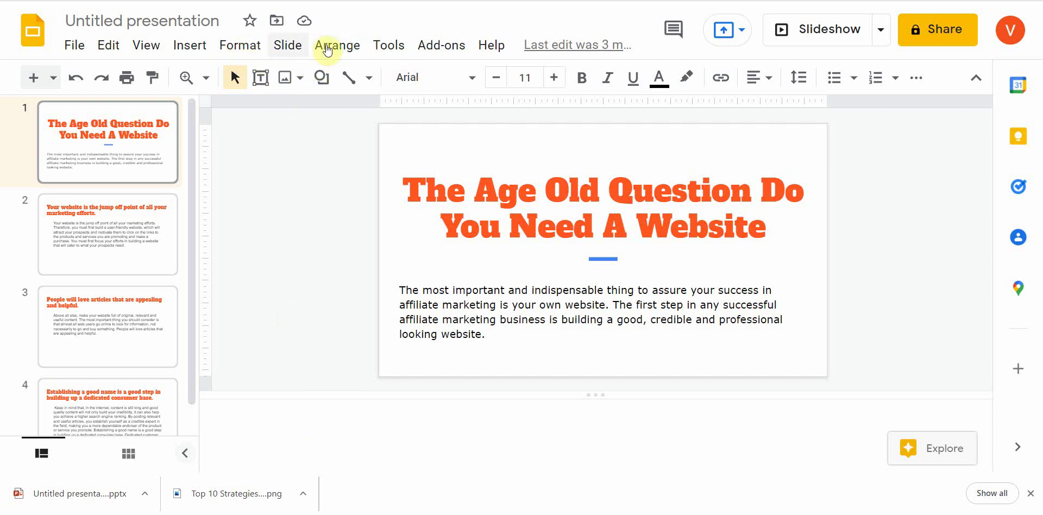
click(189, 45)
click(234, 140)
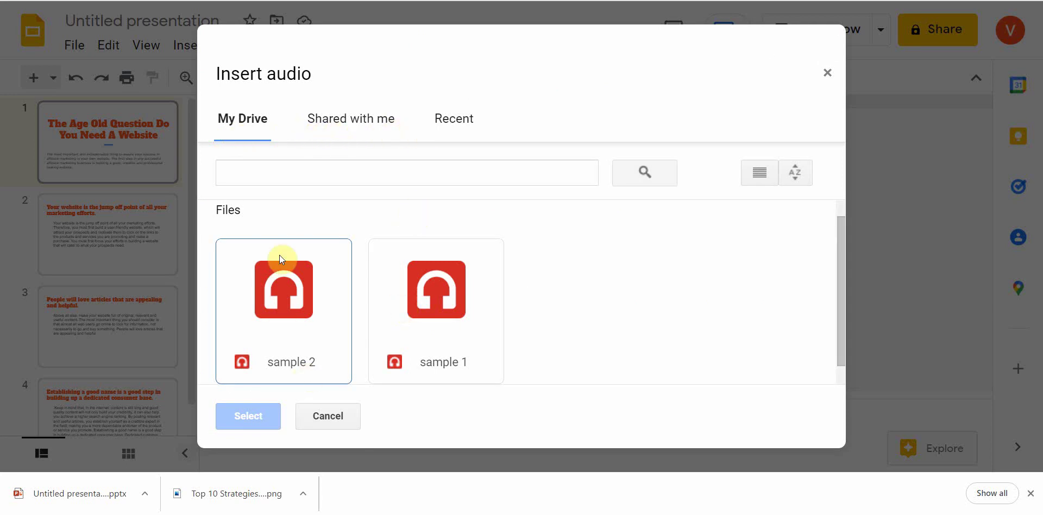
scroll(435, 214, up, 1)
click(826, 73)
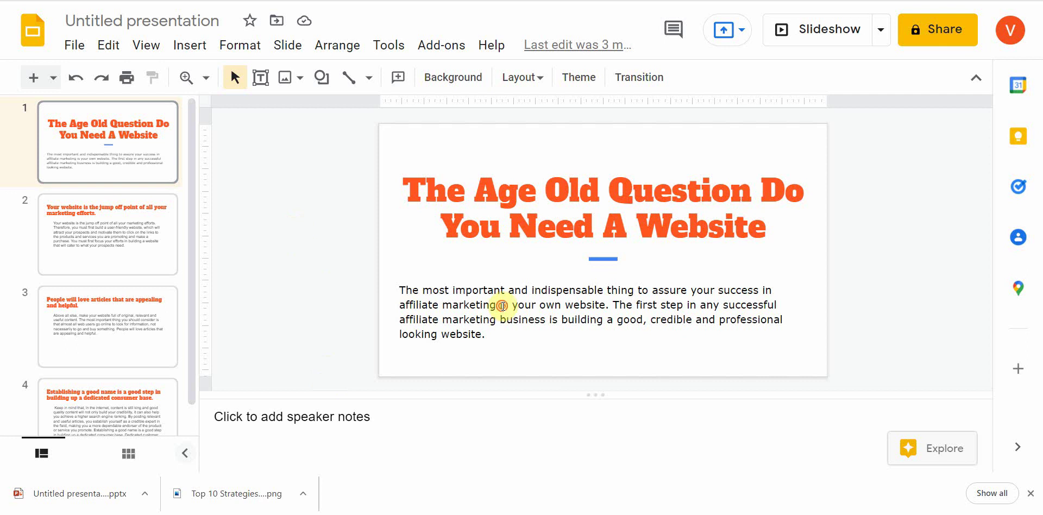
Copy the first slide's body paragraph into its speaker notes.
triple_click(504, 305)
key(ctrl+c)
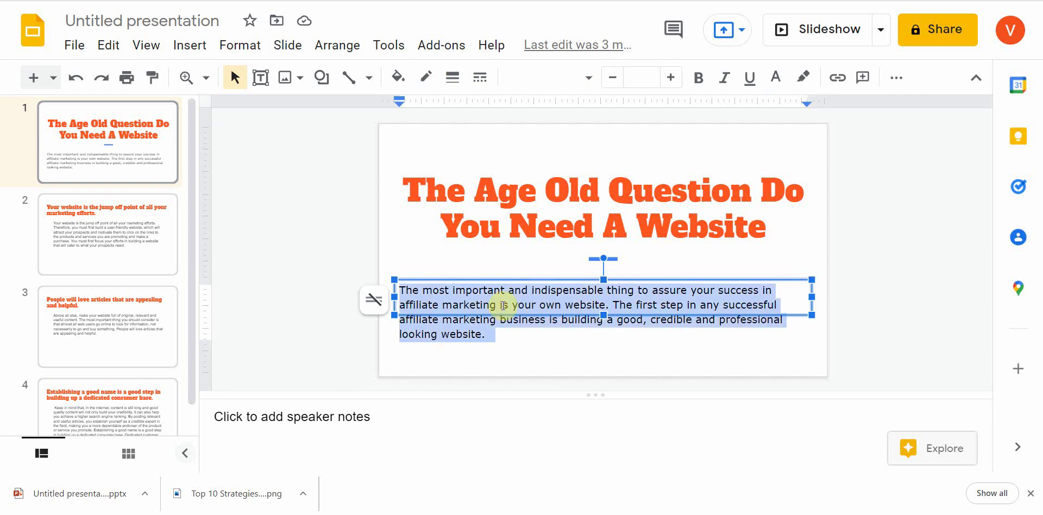
click(419, 421)
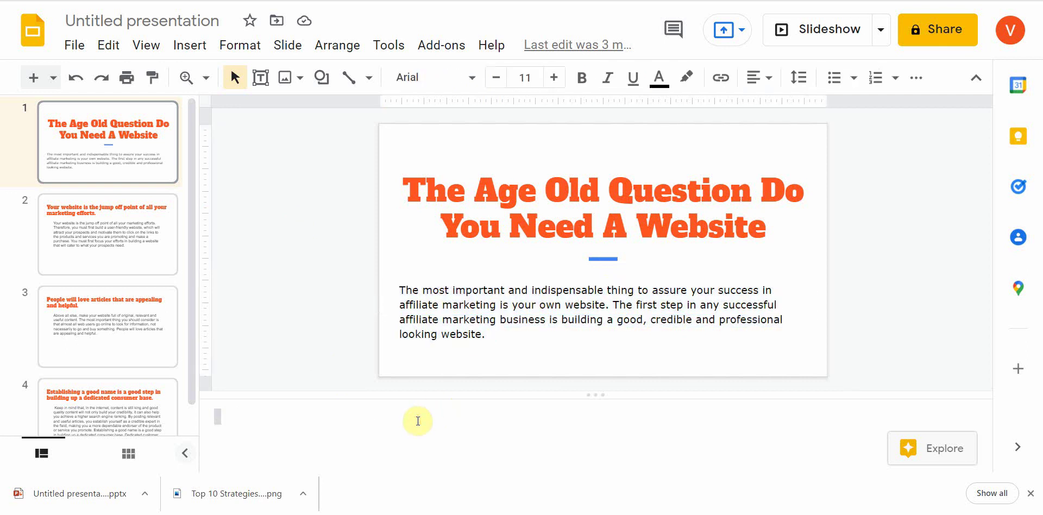
key(ctrl+v)
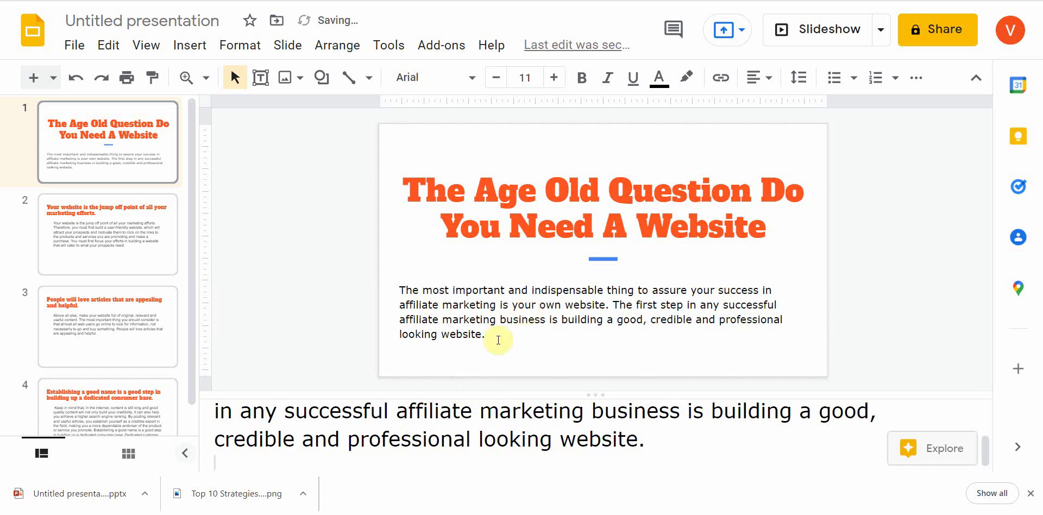
scroll(465, 433, up, 3)
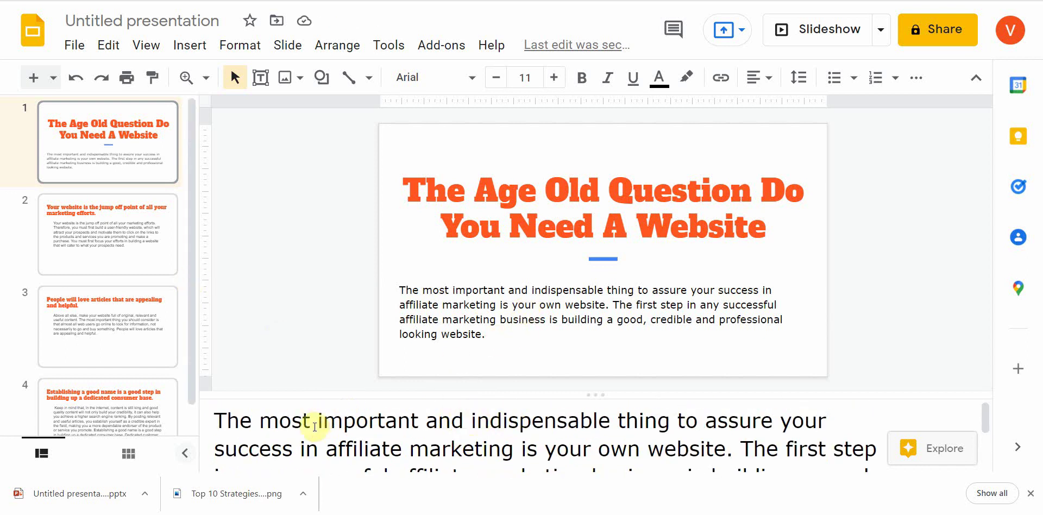
Copy the second slide's body paragraph into its speaker notes.
click(135, 255)
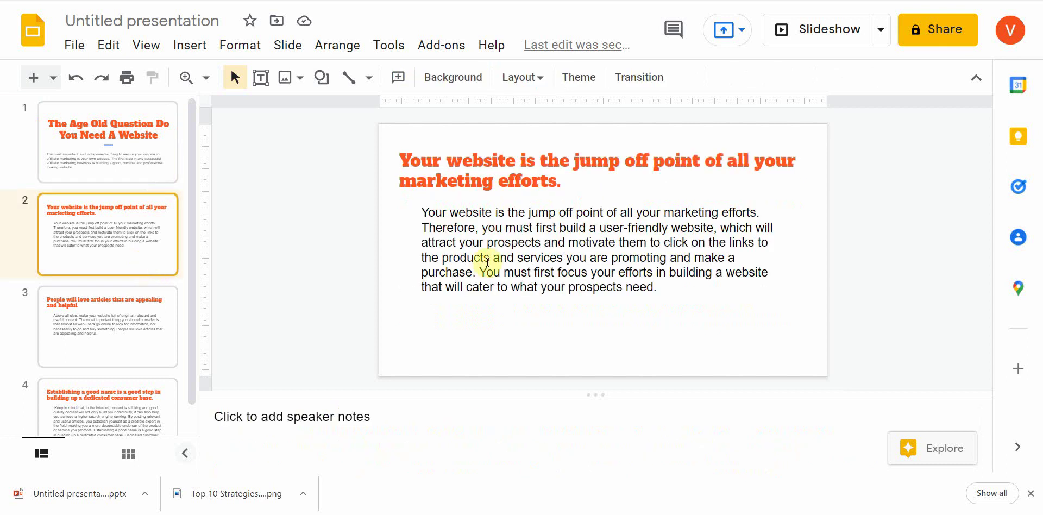
triple_click(487, 261)
key(ctrl+c)
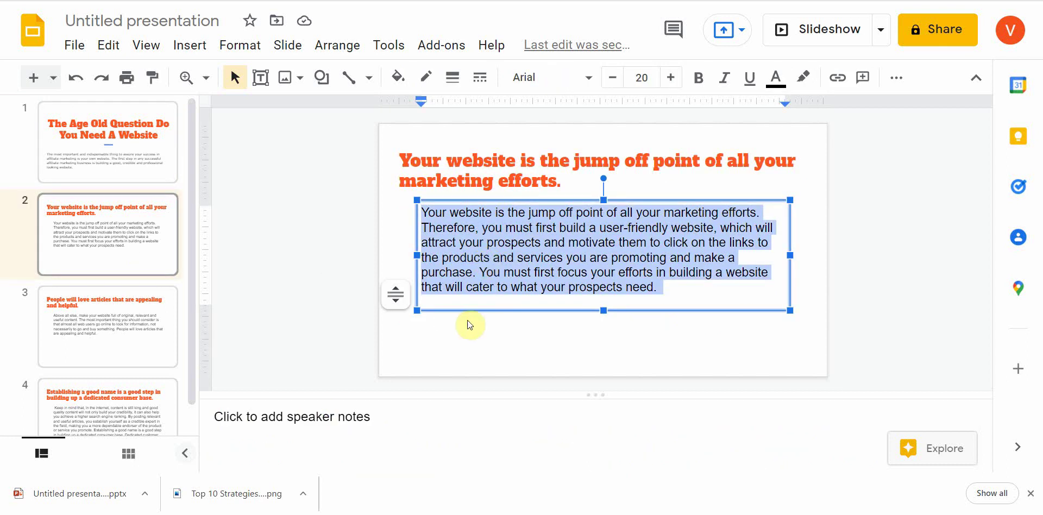
click(433, 420)
key(ctrl+v)
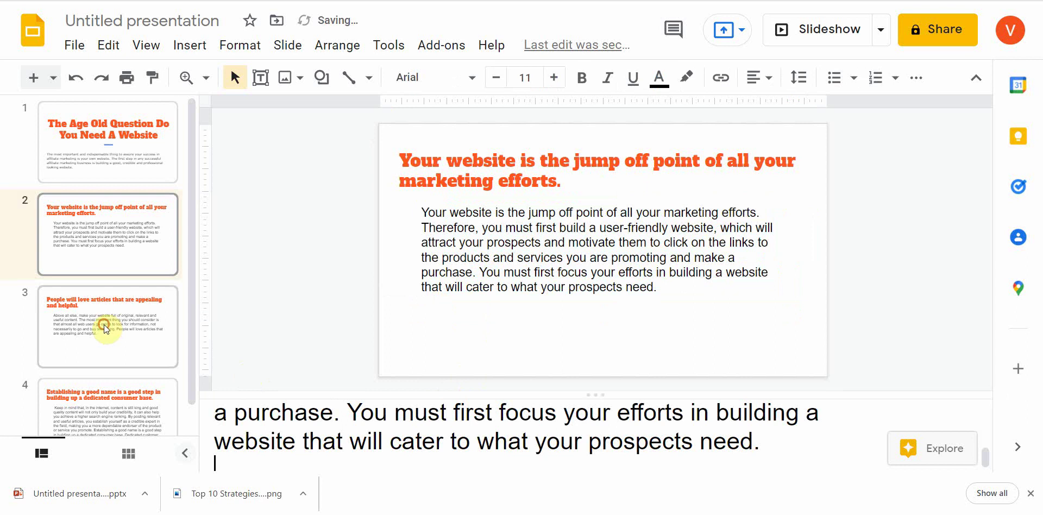
Copy the third slide's body paragraph into its speaker notes.
click(103, 326)
triple_click(499, 250)
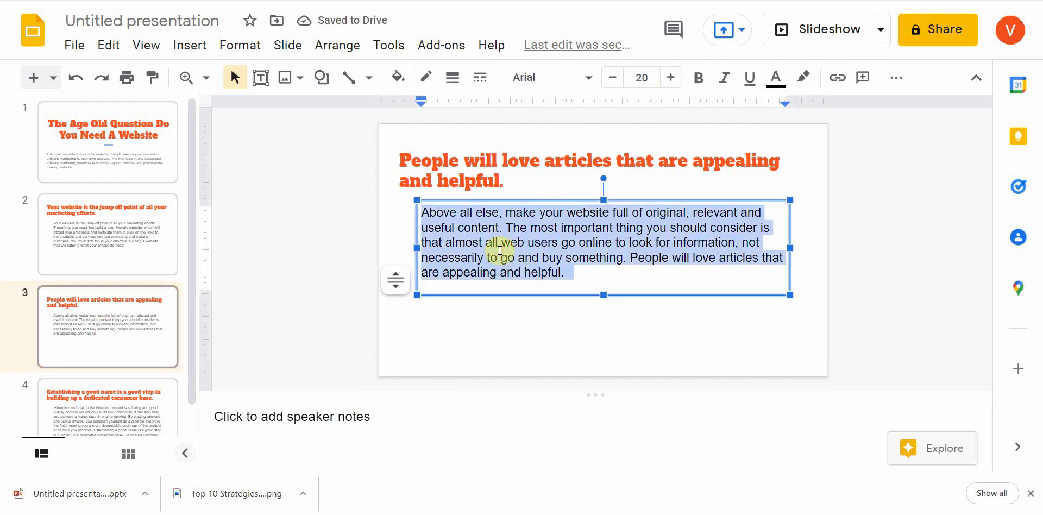
click(360, 427)
text(Above all else, make your website full of original, relevant and useful content. The most important thing you should consider is that almost all web users go online to look for information, not necessarily to go and buy something. People will love articles that are appealing and helpful.)
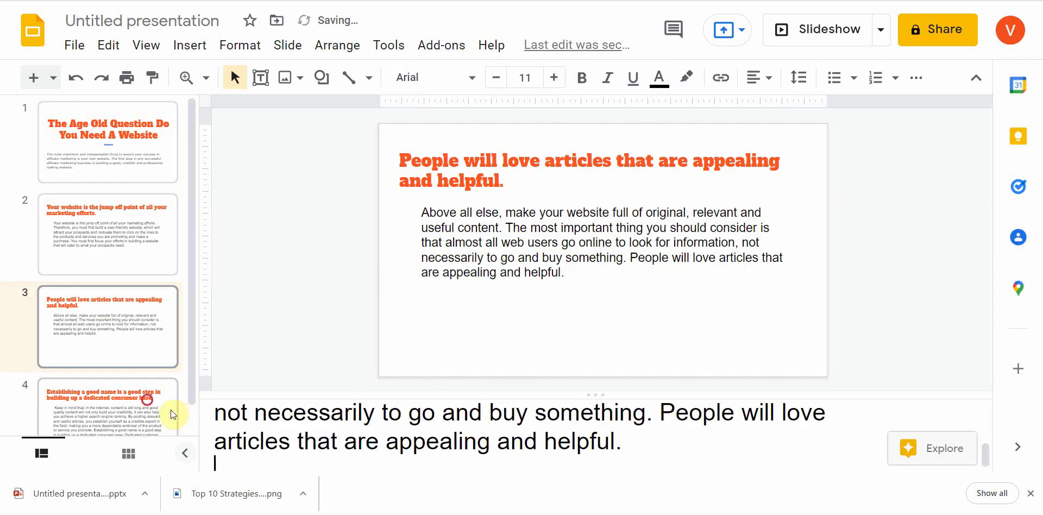
Copy the fourth slide's body paragraph into its speaker notes.
click(170, 412)
triple_click(524, 258)
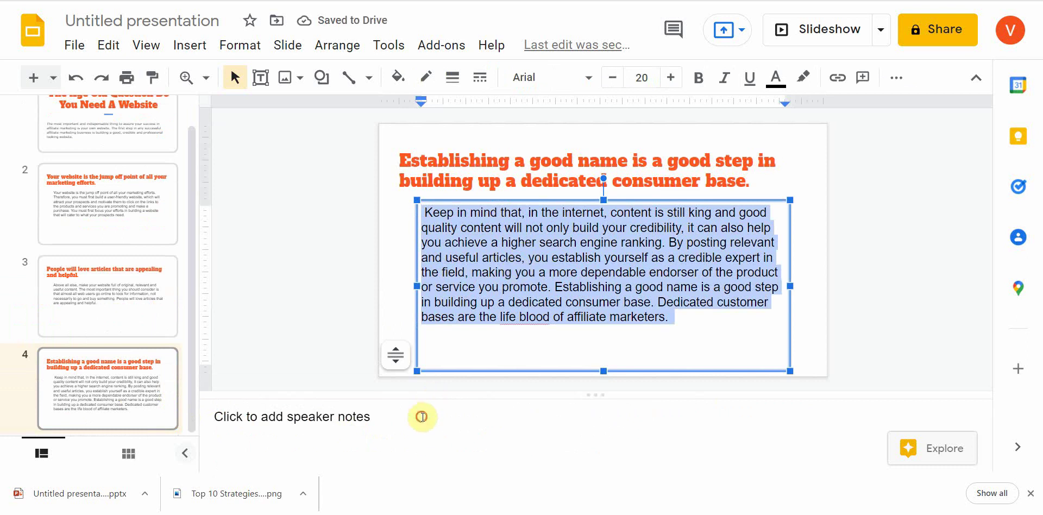
click(421, 416)
text(Keep in mind that, in the internet, content is still king and good quality content will not only build your credibility, it can also help you achieve a higher search engine ranking. By posting relevant and useful articles, you establish yourself as a credible expert in the field, making you a more dependable endorser of the product or service you promote. Establishing a good name is a good step in building up a dedicated consumer base. Dedicated customer bases are the life blood of affiliate marketers.)
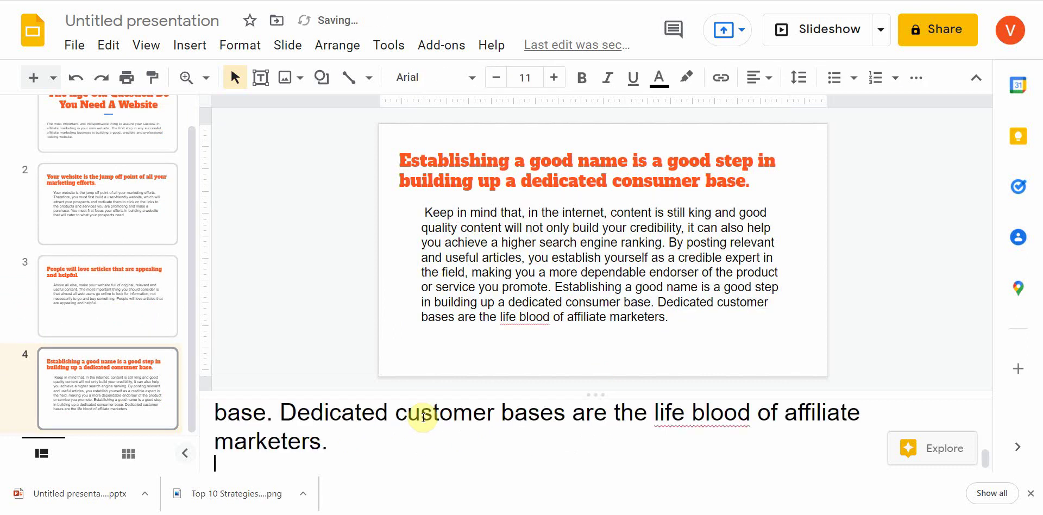
scroll(429, 413, up, 5)
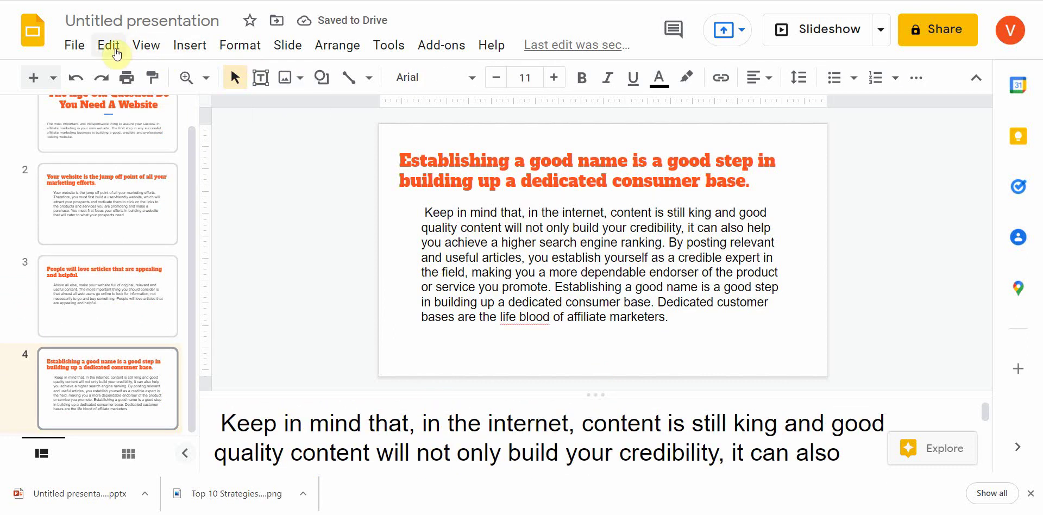
Download the presentation as a Microsoft PowerPoint (.pptx) file.
click(111, 43)
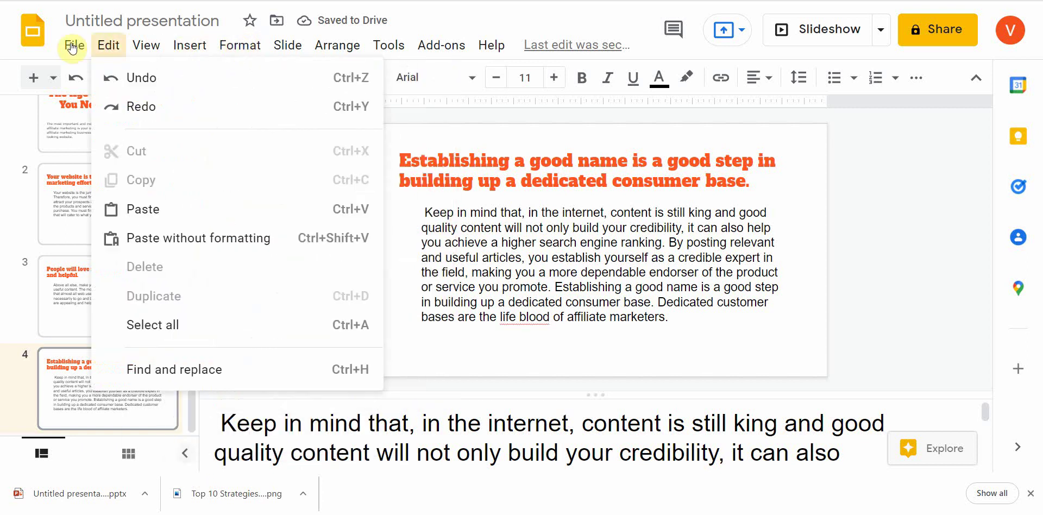
mouse_move(167, 282)
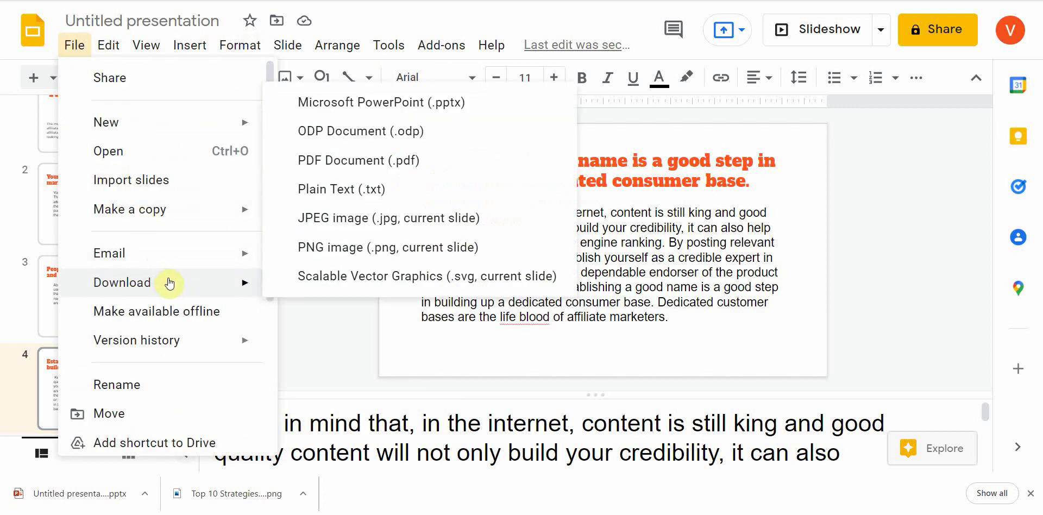
click(373, 104)
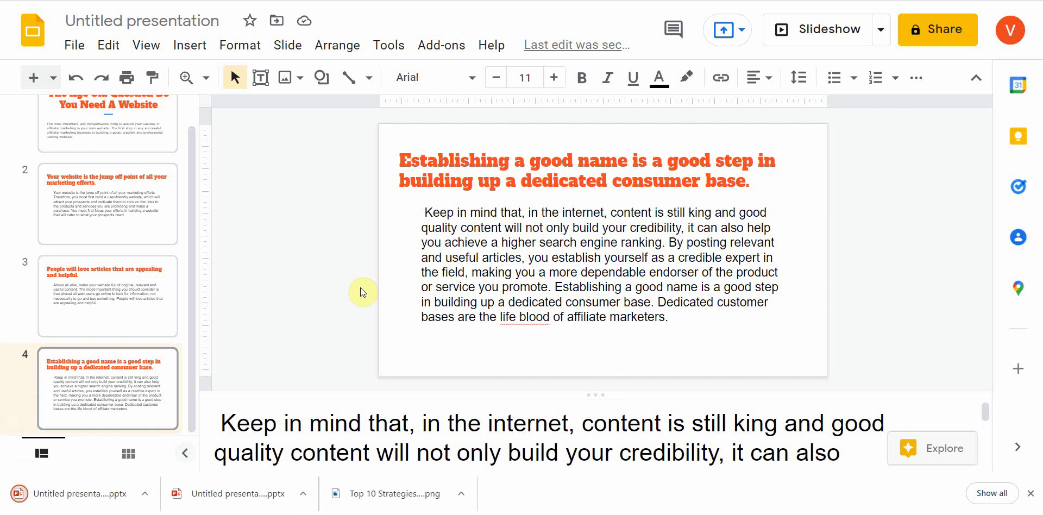
Switch to Narakeet and look over the instructions for creating video from slides and the account overview.
key(ctrl+Tab)
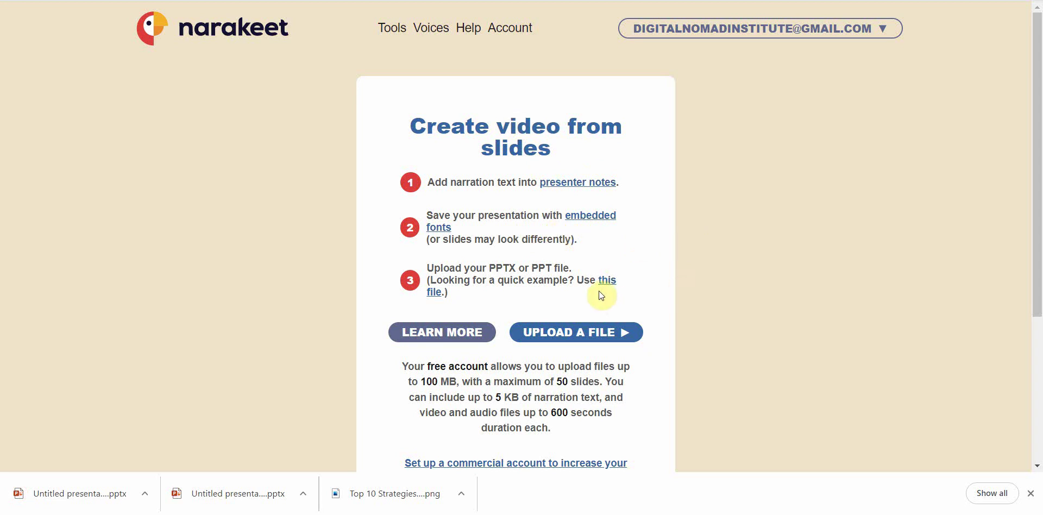
scroll(938, 354, down, 4)
scroll(144, 64, up, 5)
click(22, 0)
scroll(595, 212, down, 8)
scroll(598, 300, up, 8)
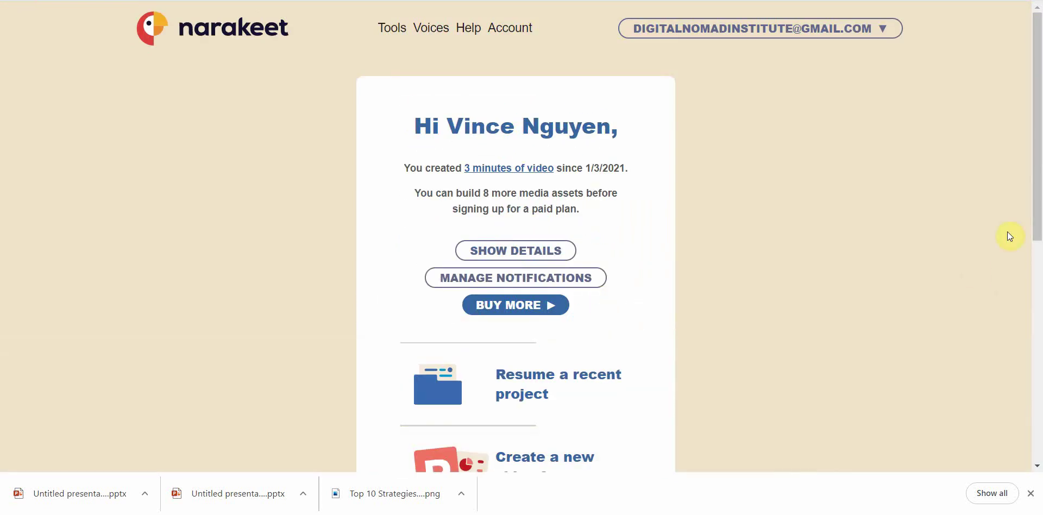
Start a new video from slides and upload the file Untitled presentation (1).pptx.
drag(1038, 201, 1039, 252)
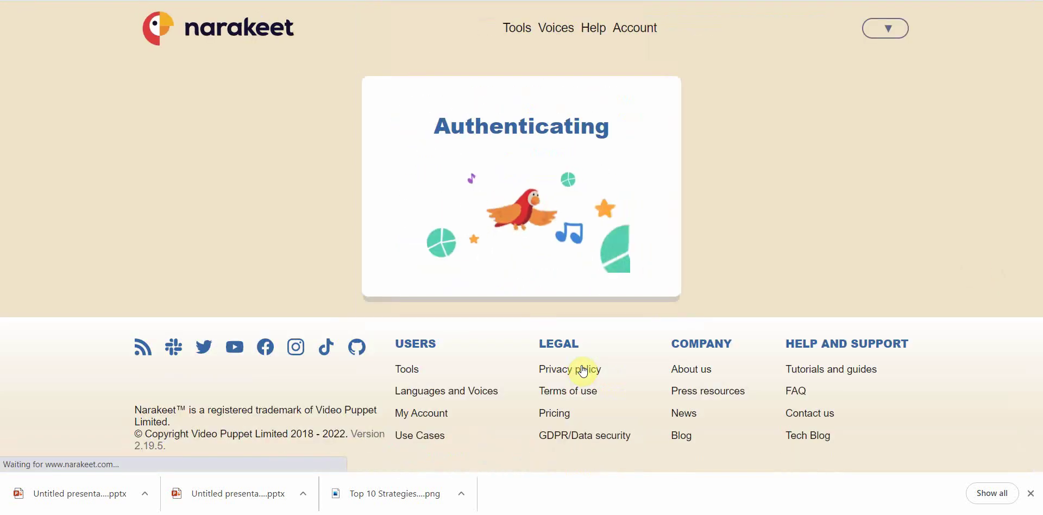
click(577, 332)
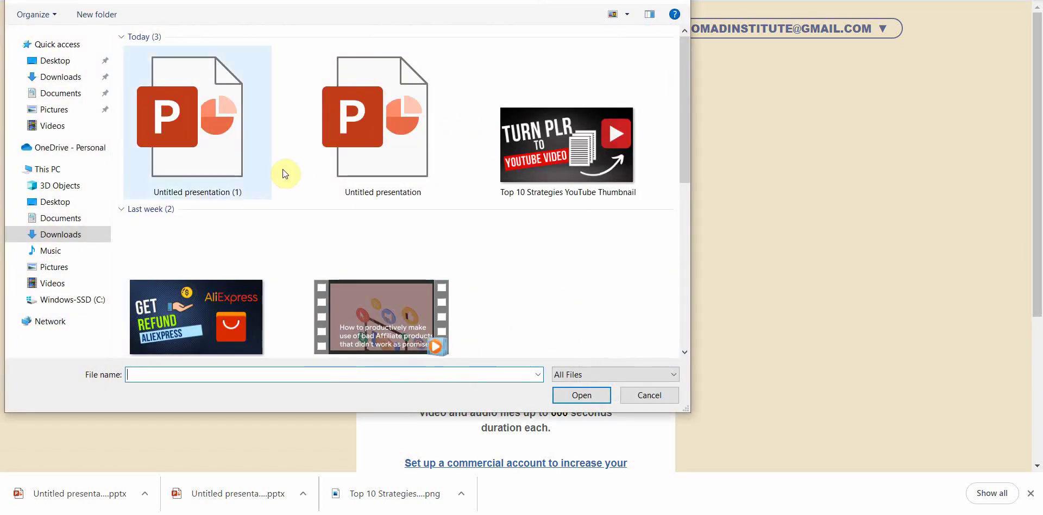
double_click(210, 99)
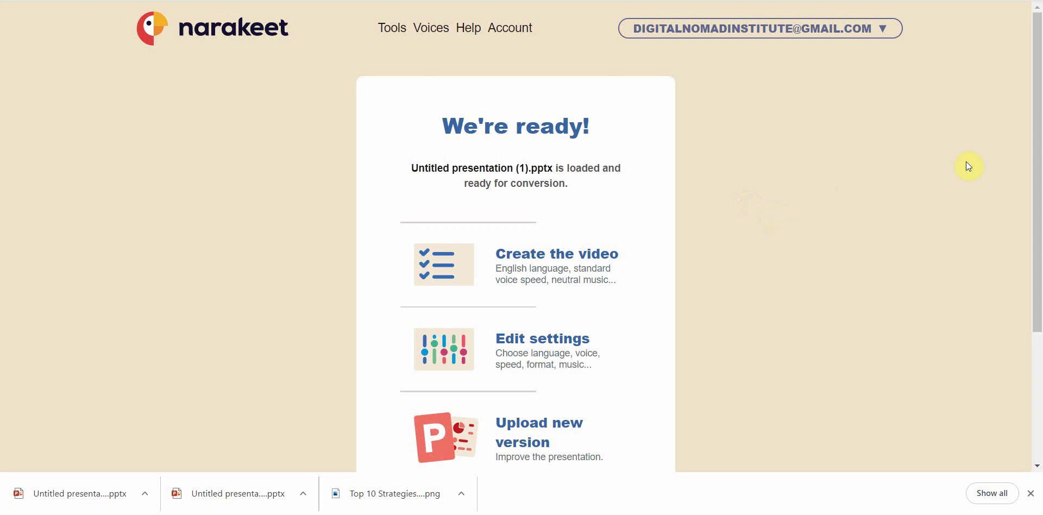
Create the video from the uploaded presentation with the default settings and preview it up to the second slide.
drag(1034, 158, 1032, 184)
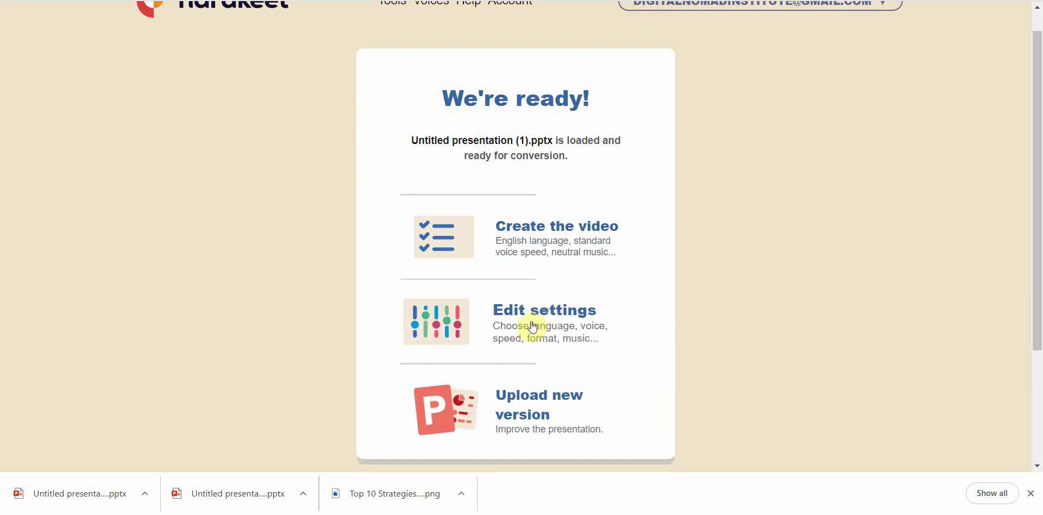
click(584, 232)
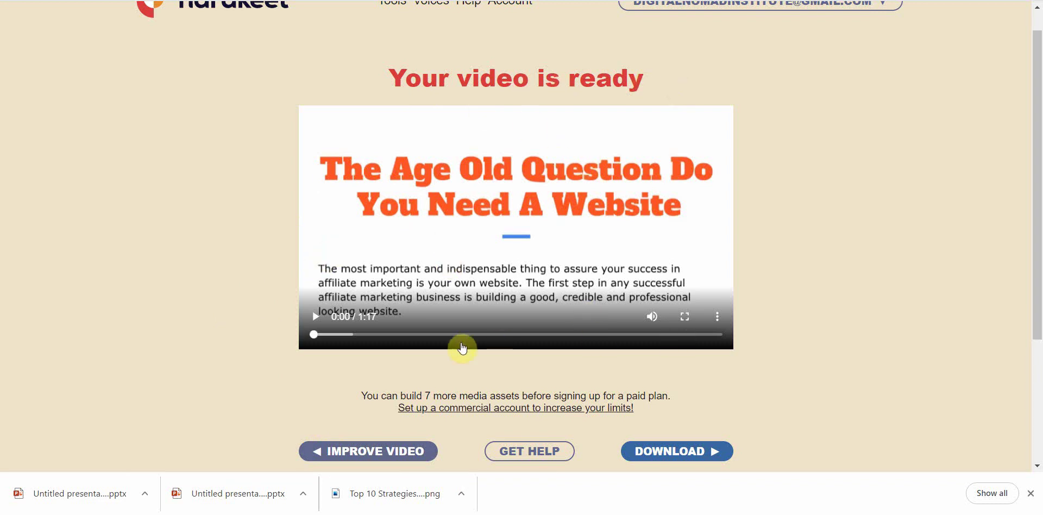
click(314, 320)
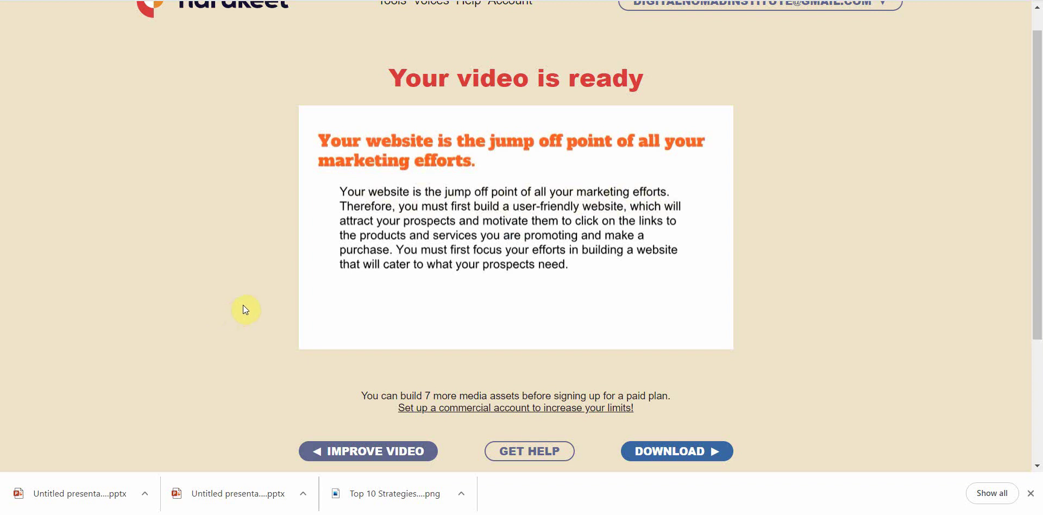
click(314, 317)
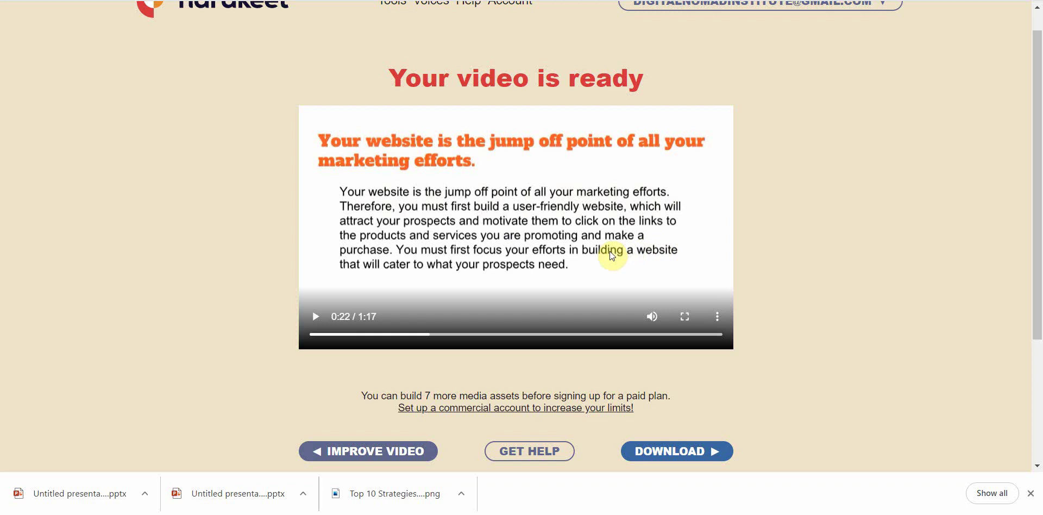
Look over the finished video's page, including the account allowance and the options to improve or download the video.
scroll(609, 251, up, 1)
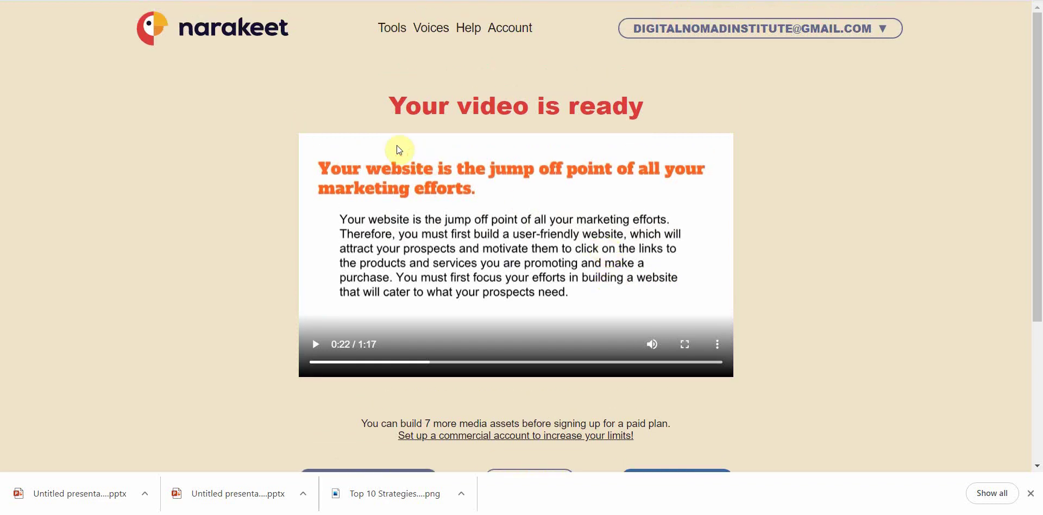
scroll(685, 251, down, 4)
scroll(685, 259, up, 4)
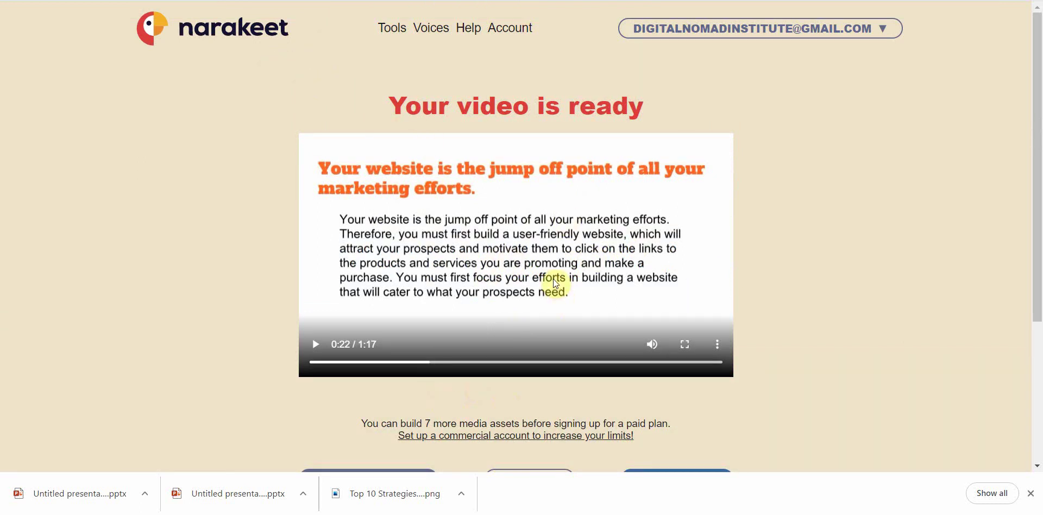
scroll(687, 280, down, 4)
scroll(687, 279, up, 4)
scroll(518, 207, down, 4)
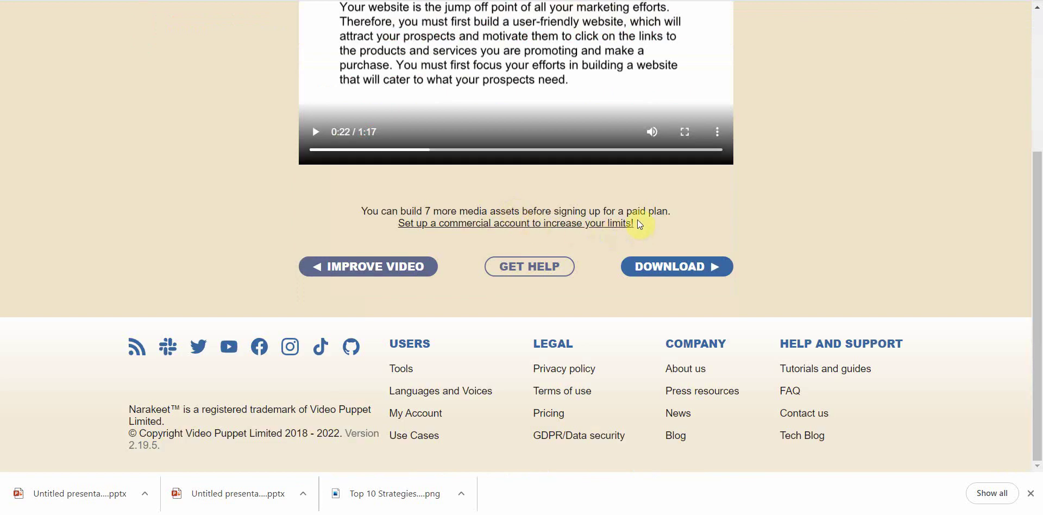
scroll(688, 220, up, 4)
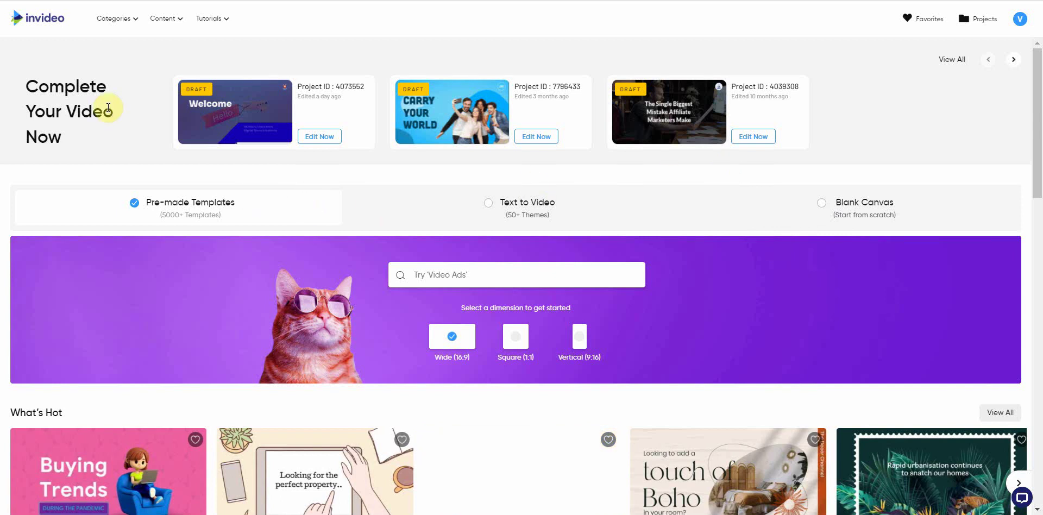
Switch to InVideo and start a Text to Video project from the Fall Collection Promo template in Wide (16:9) format.
mouse_move(131, 25)
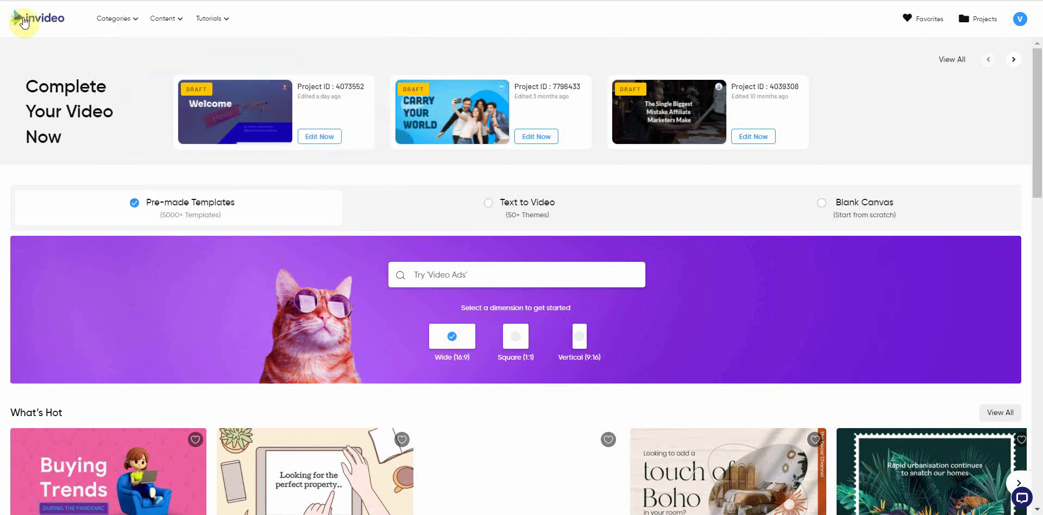
click(542, 205)
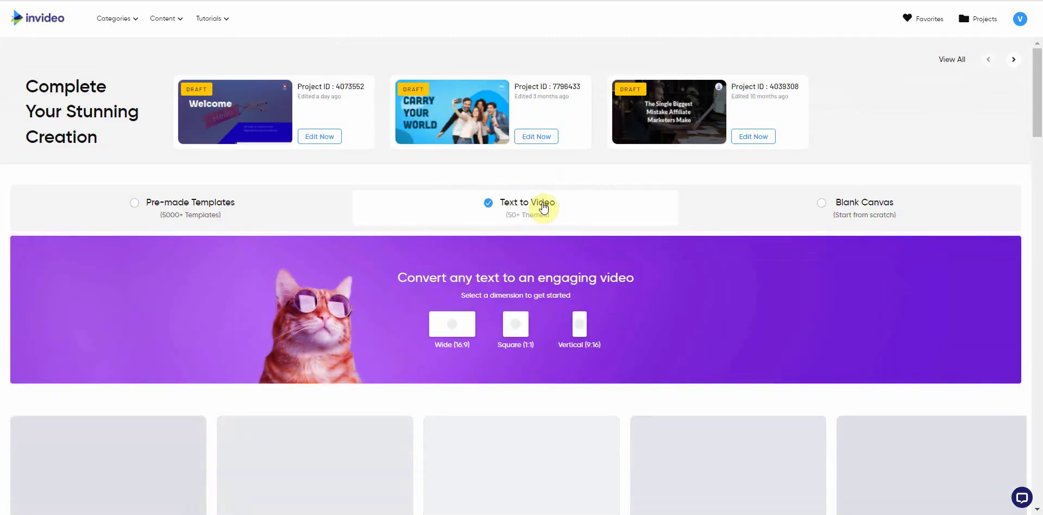
drag(1035, 125, 1036, 162)
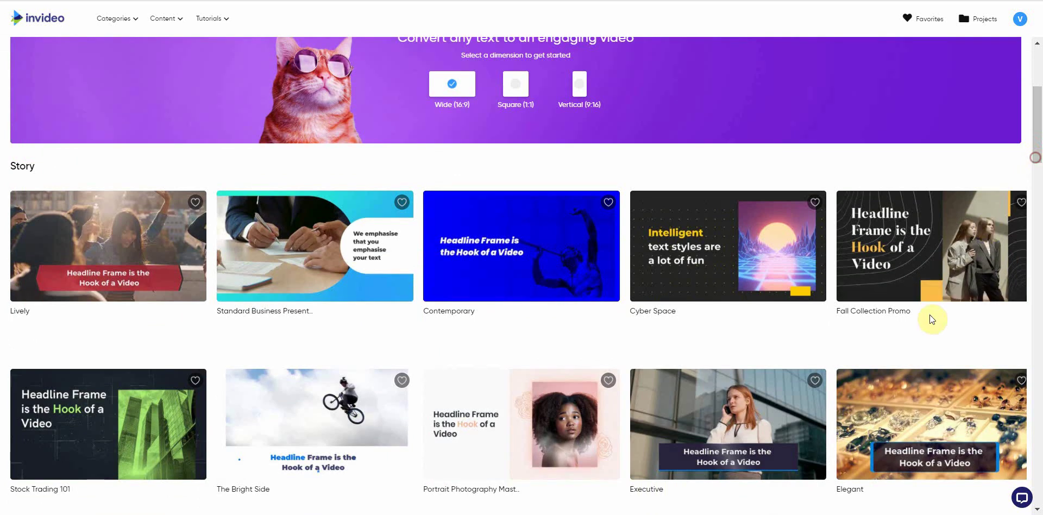
mouse_move(960, 246)
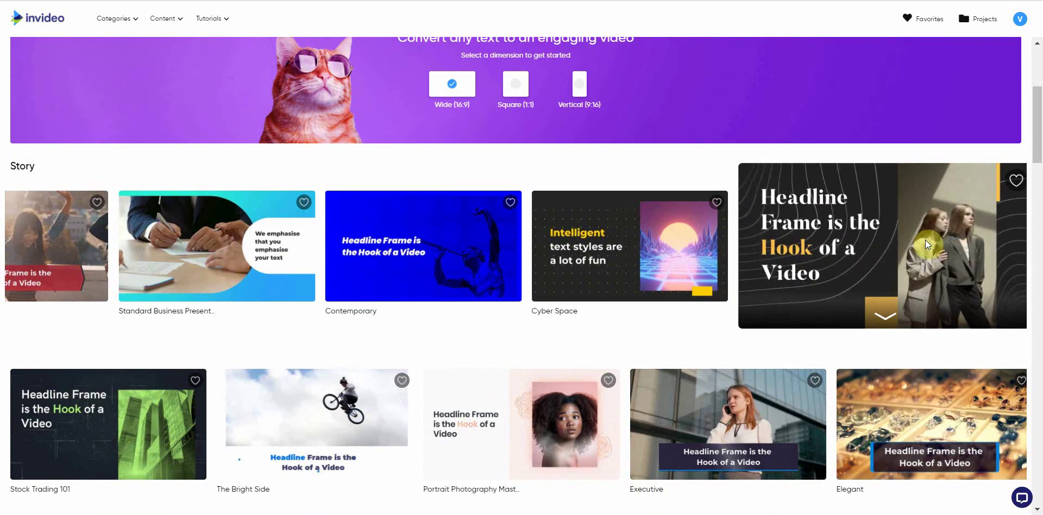
click(868, 230)
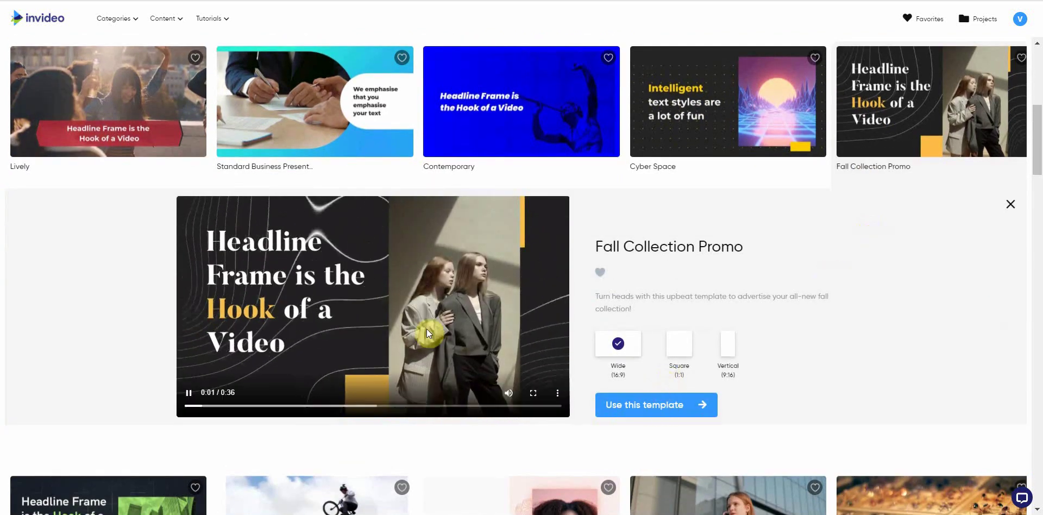
click(673, 404)
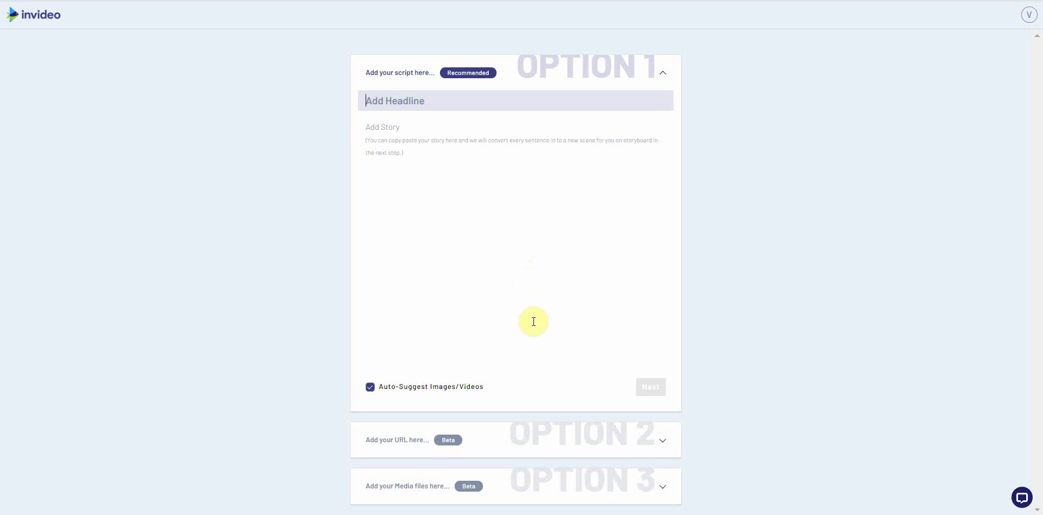
Paste the copied fourth-slide paragraph into the script's story area.
click(392, 144)
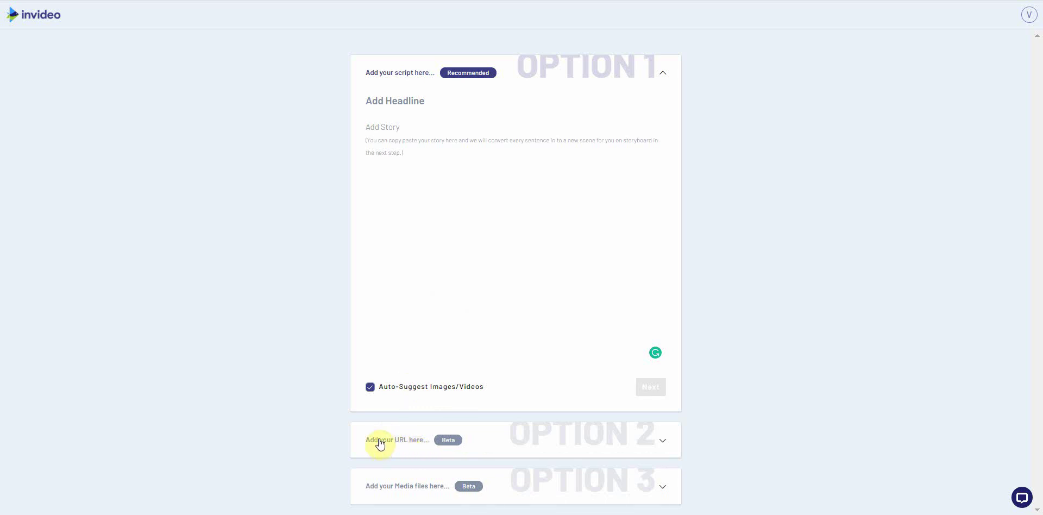
click(455, 277)
right_click(395, 130)
click(468, 231)
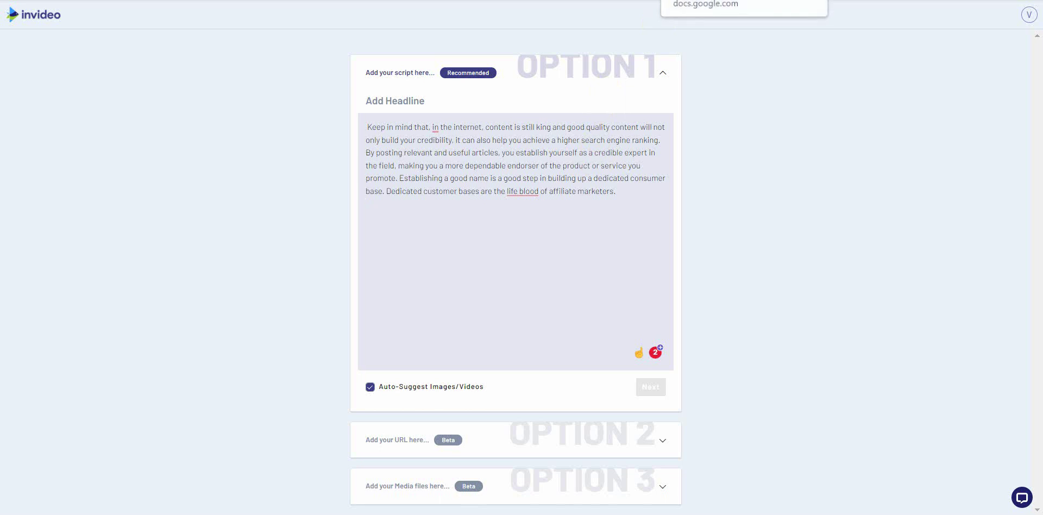
Switch to the Google Docs article and copy its bold opening paragraphs, from "The most important" to "affiliate marketers.".
click(706, 0)
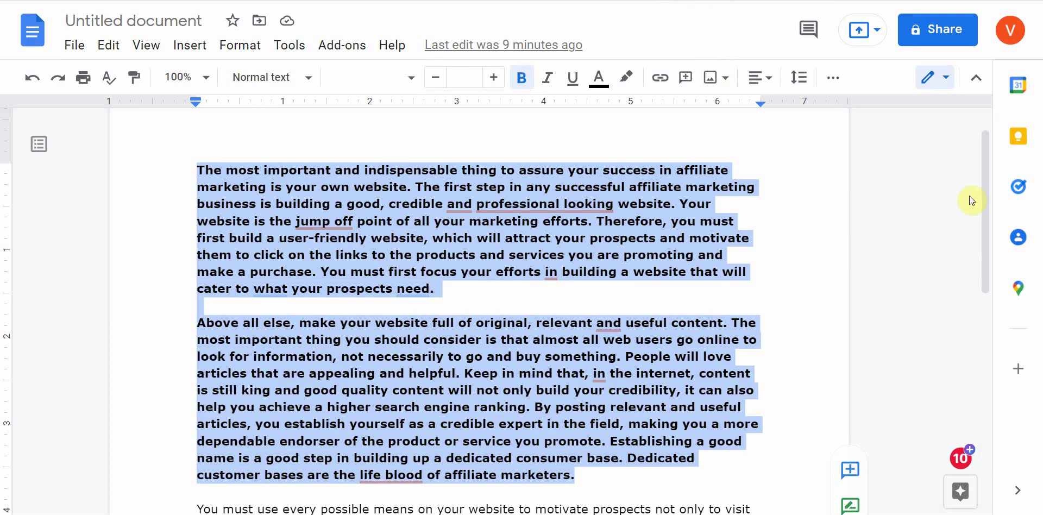
drag(982, 200, 794, 196)
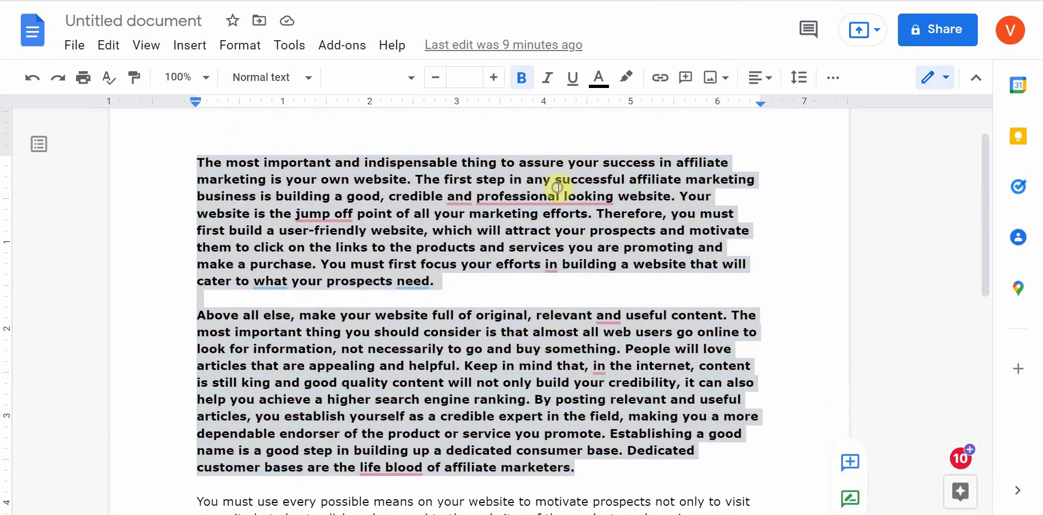
right_click(560, 193)
click(623, 123)
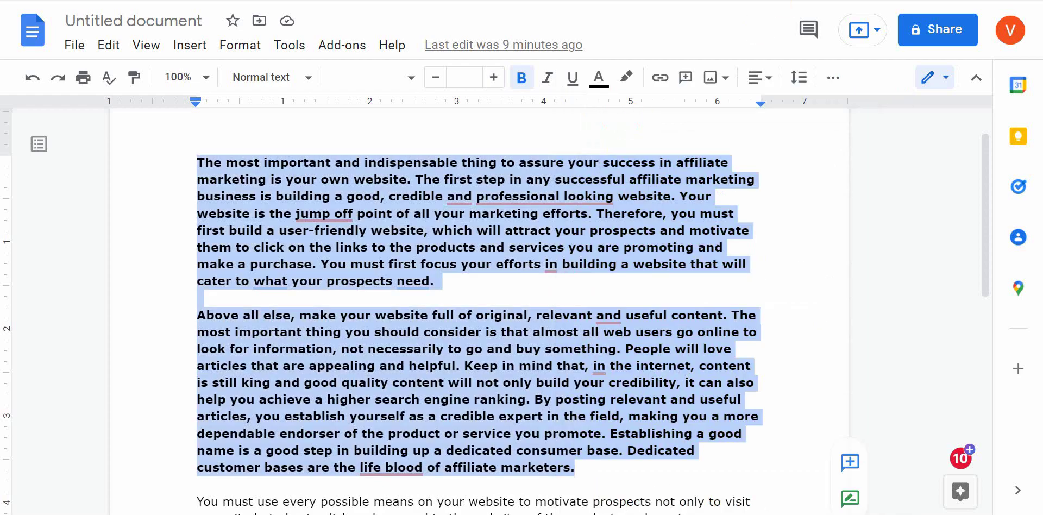
Return to InVideo and replace the story text with the copied opening paragraphs of the article.
key(ctrl+v)
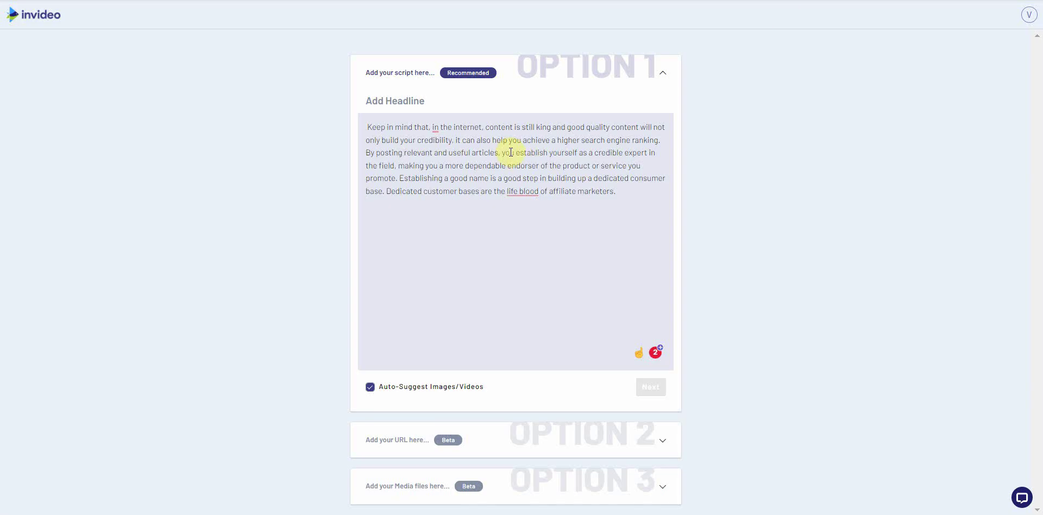
drag(619, 192, 331, 129)
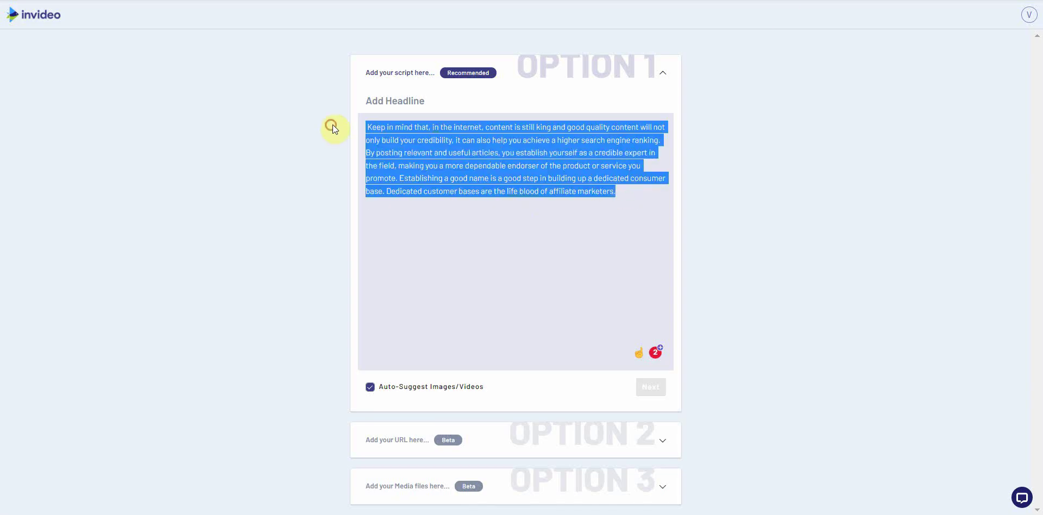
right_click(409, 144)
click(464, 209)
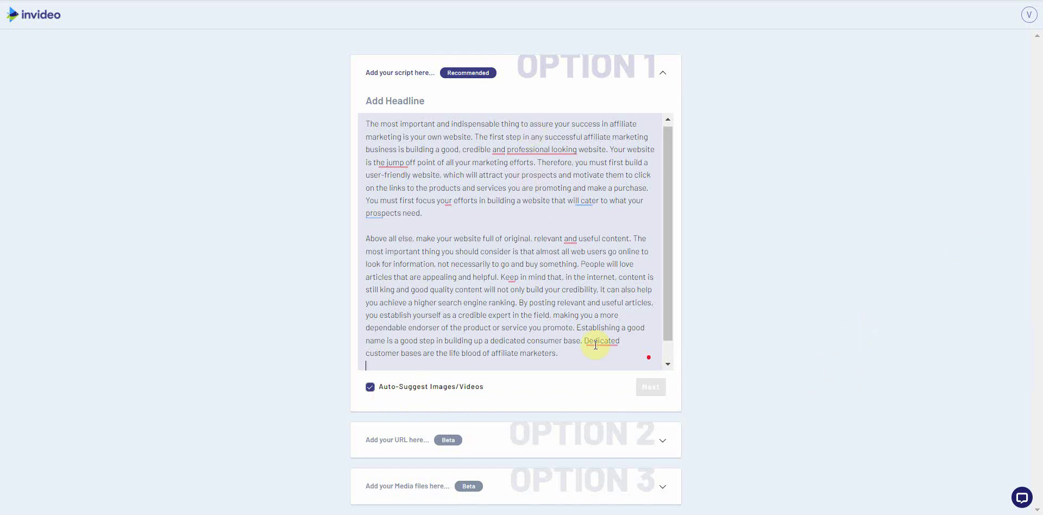
Add the headline "The Age Old Question Do You Need A Website" and have the long script rearranged into separate scene lines.
scroll(616, 359, down, 2)
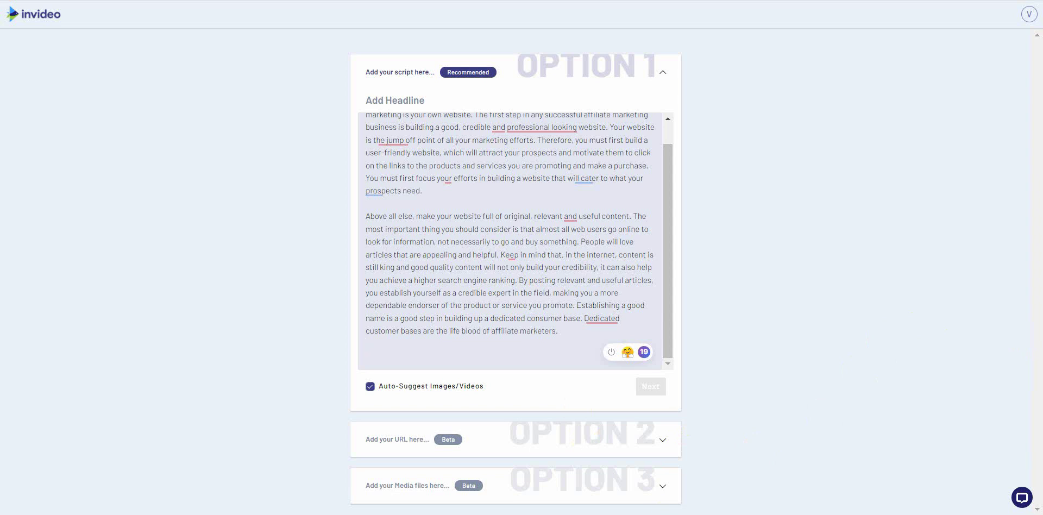
text(The Age Old Question Do You Need A Website)
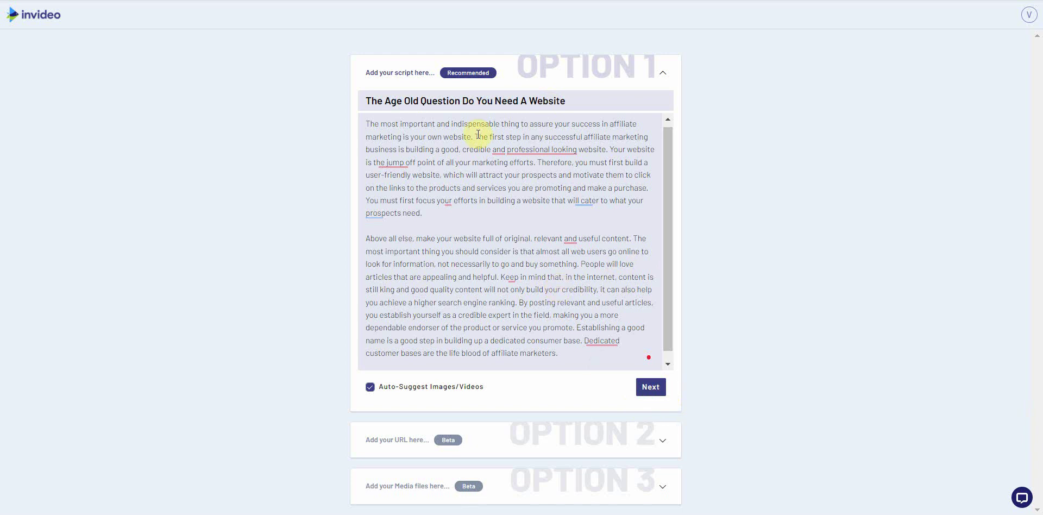
click(657, 390)
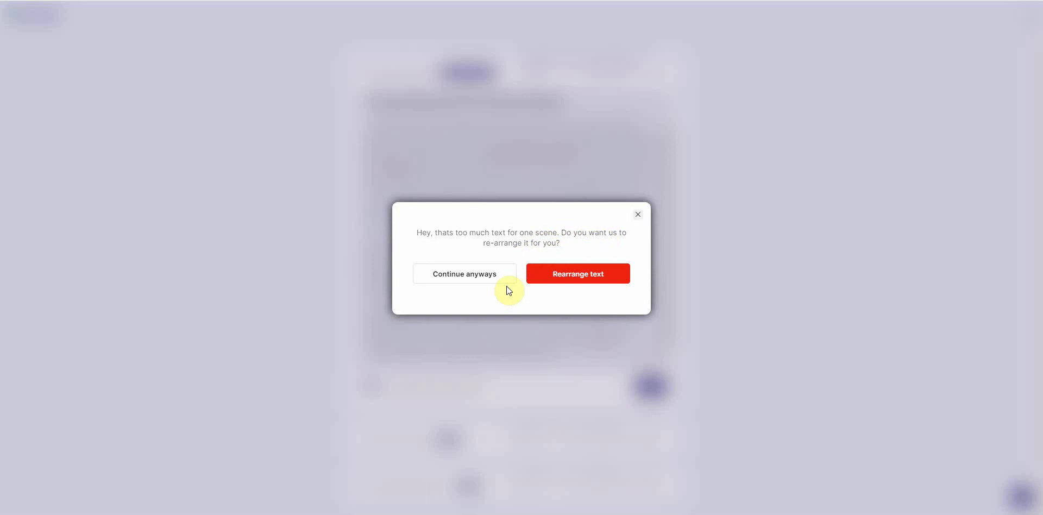
click(579, 282)
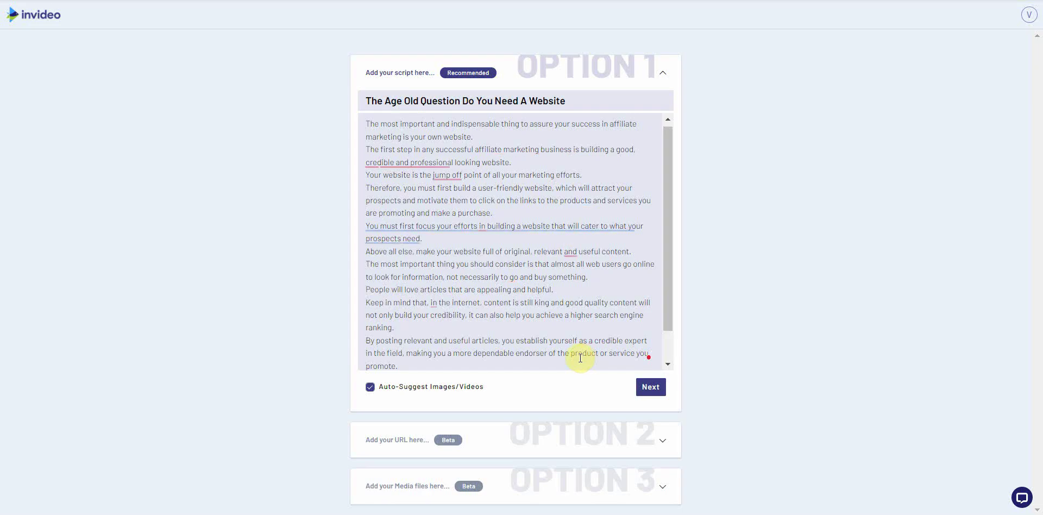
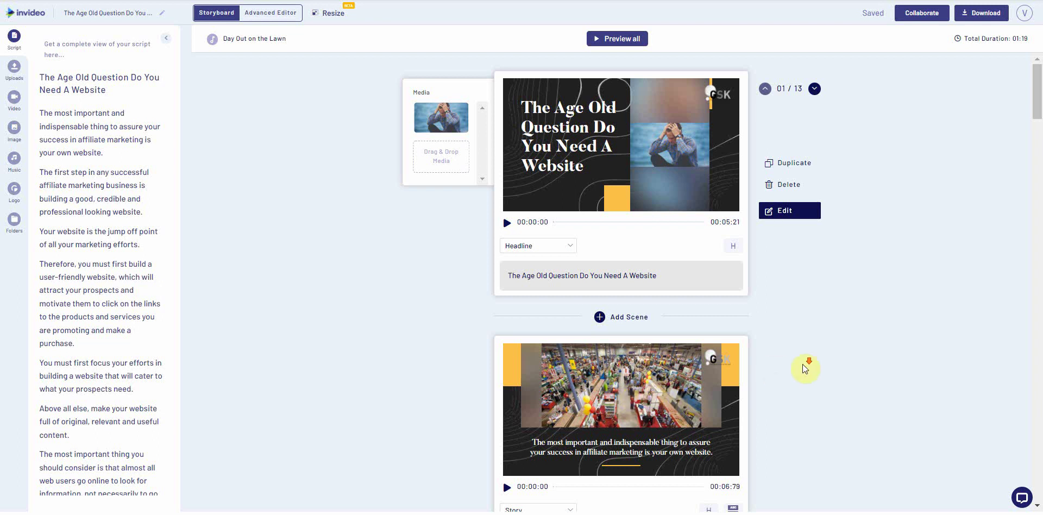
Search the stock images for "website" and replace scene 2's media with the photo of a laptop showing charts.
mouse_move(1036, 106)
mouse_down()
mouse_move(1036, 152)
mouse_move(1036, 118)
mouse_up()
mouse_move(657, 289)
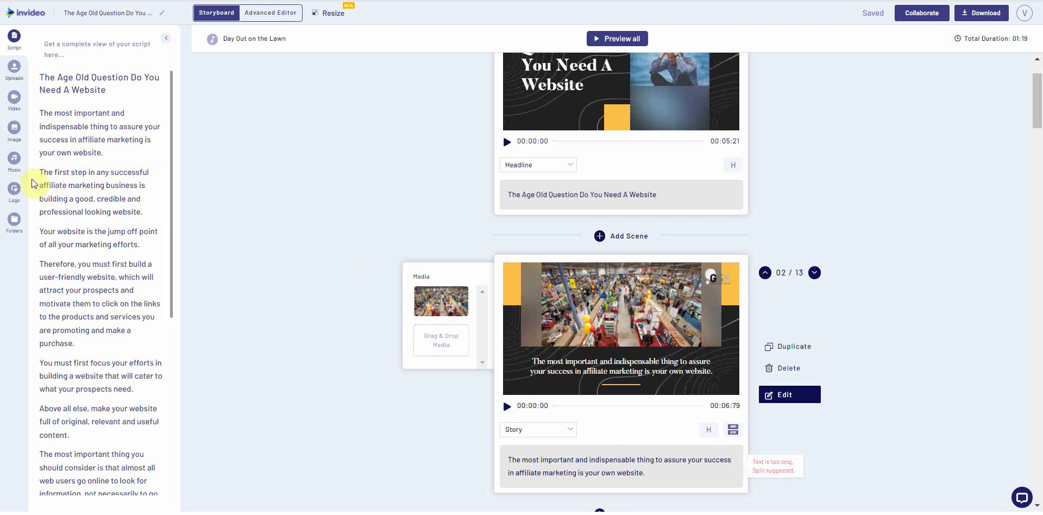
mouse_move(435, 312)
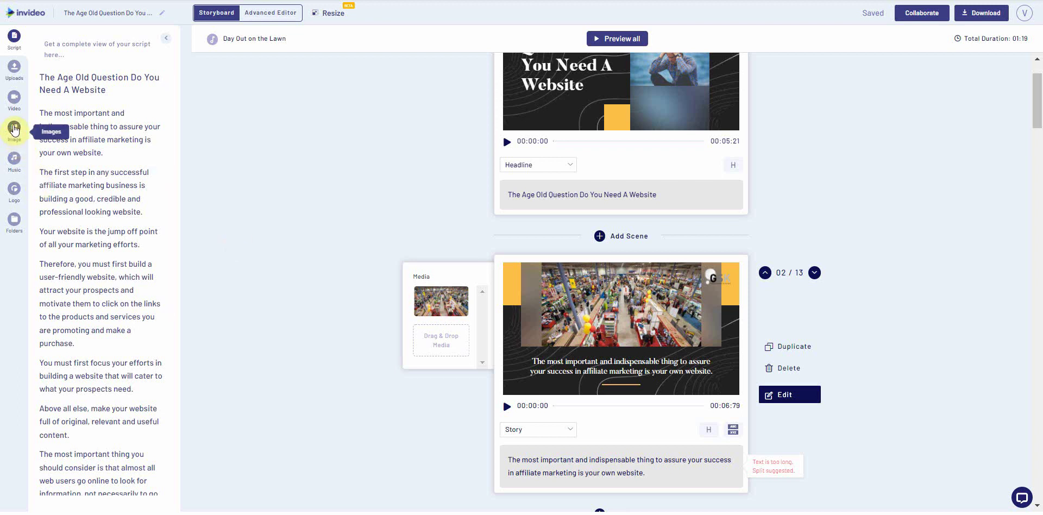
click(24, 136)
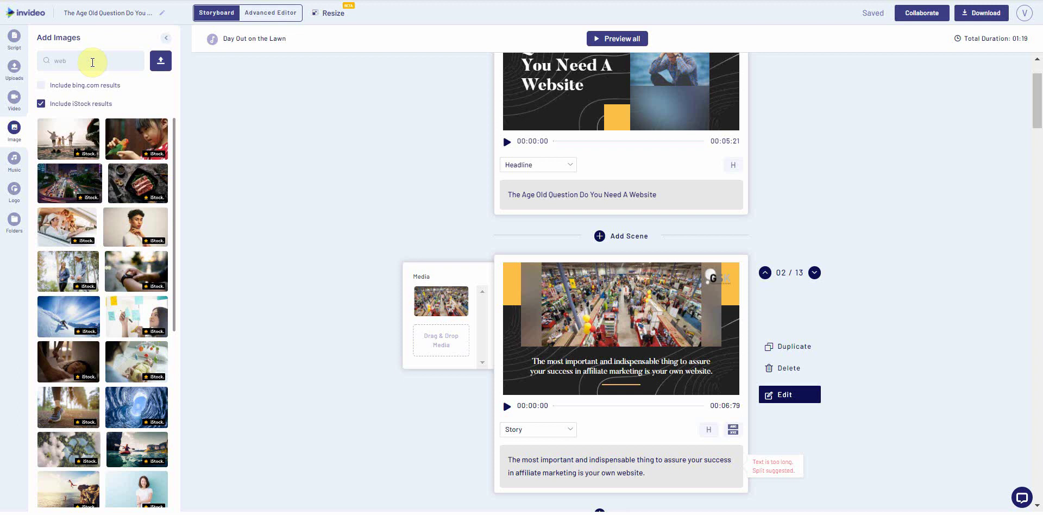
key(Return)
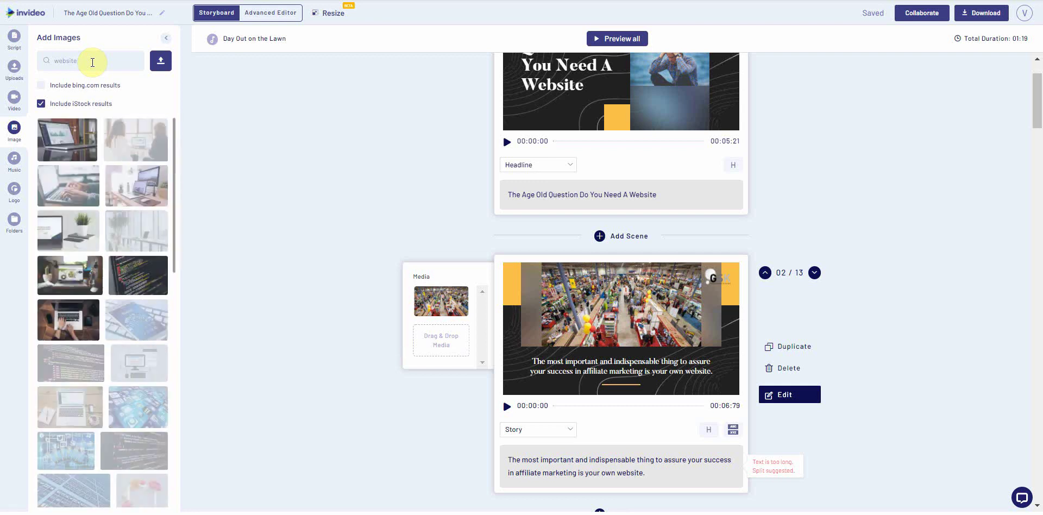
drag(67, 136, 453, 289)
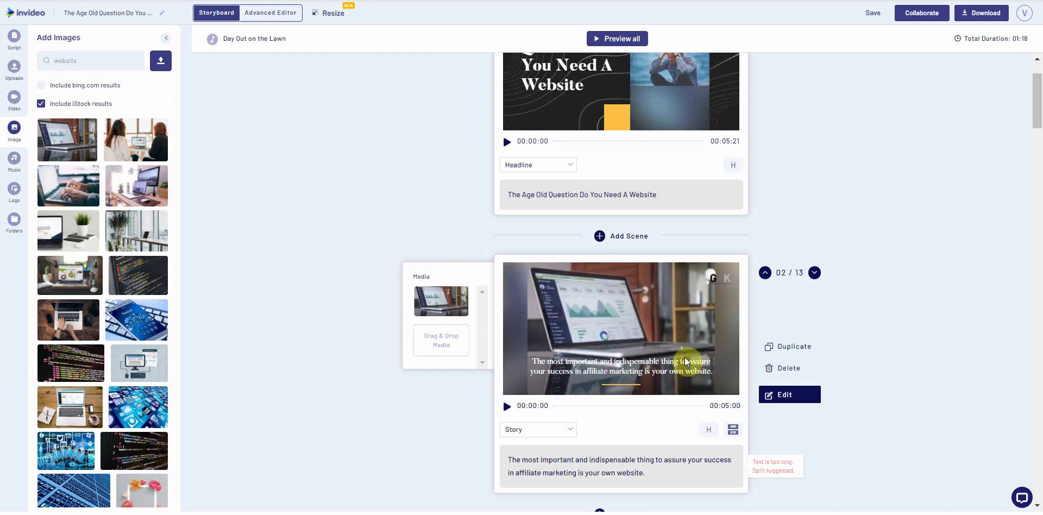
Replace scene 8's media with the overhead photo of hands on a laptop, and add the computer illustration as its second media item.
drag(1036, 104, 1036, 127)
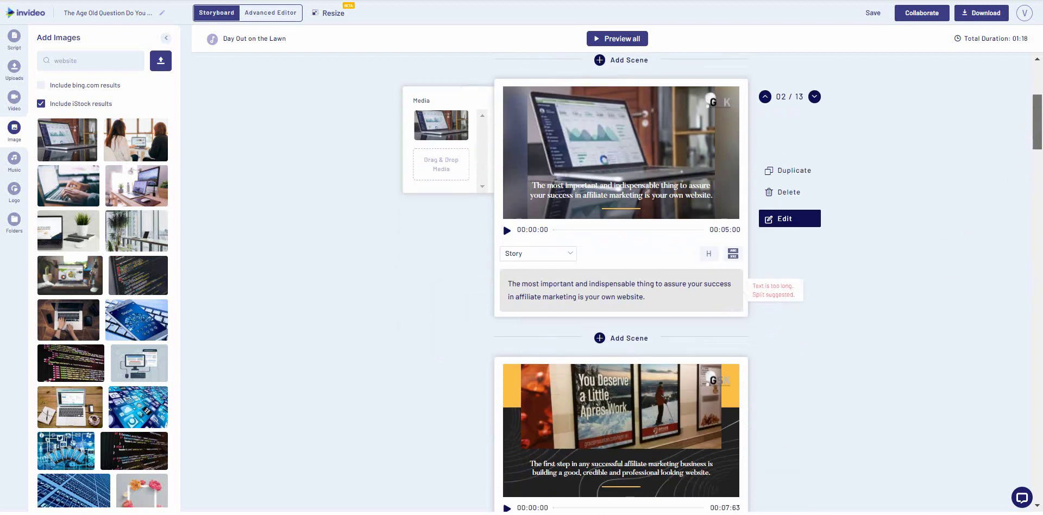
scroll(503, 223, down, 4)
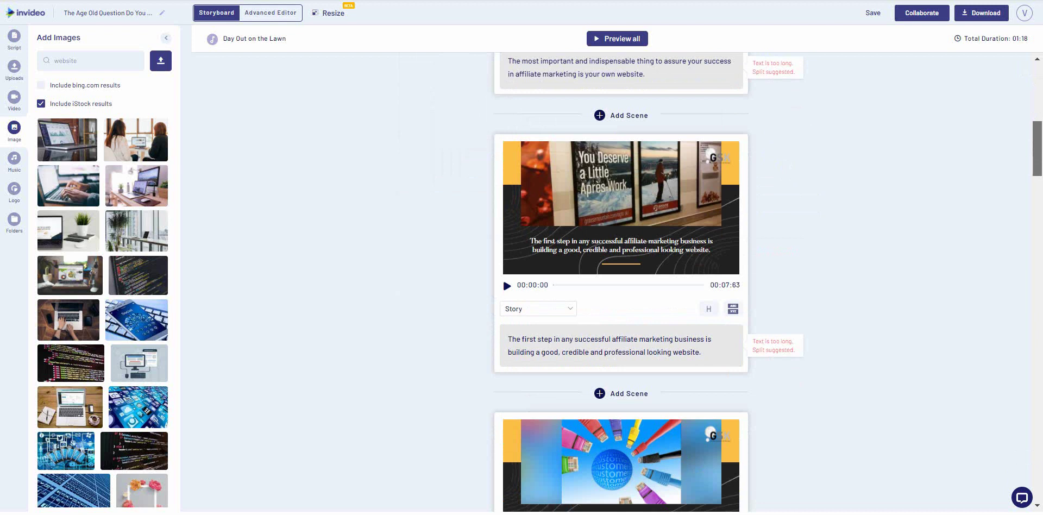
scroll(502, 278, down, 9)
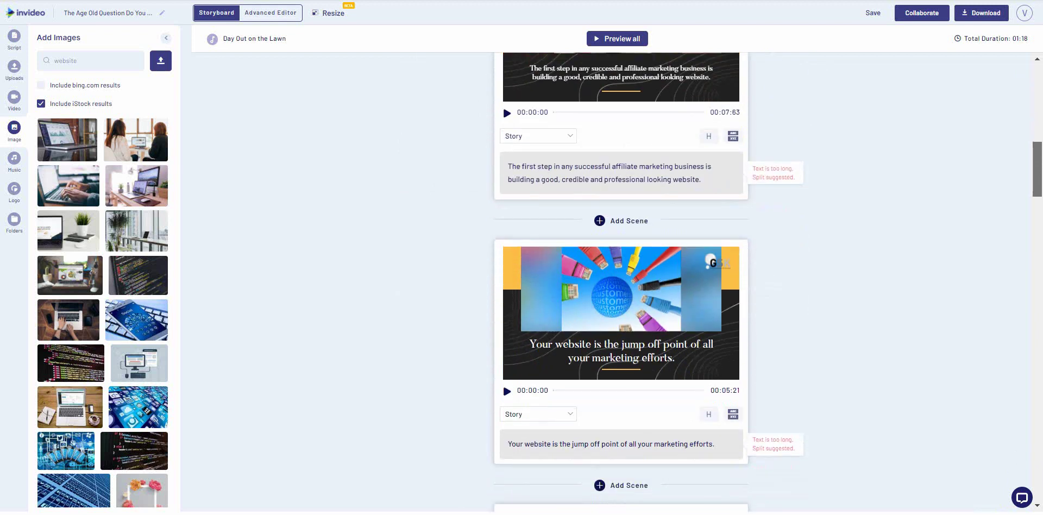
drag(1037, 226, 1038, 325)
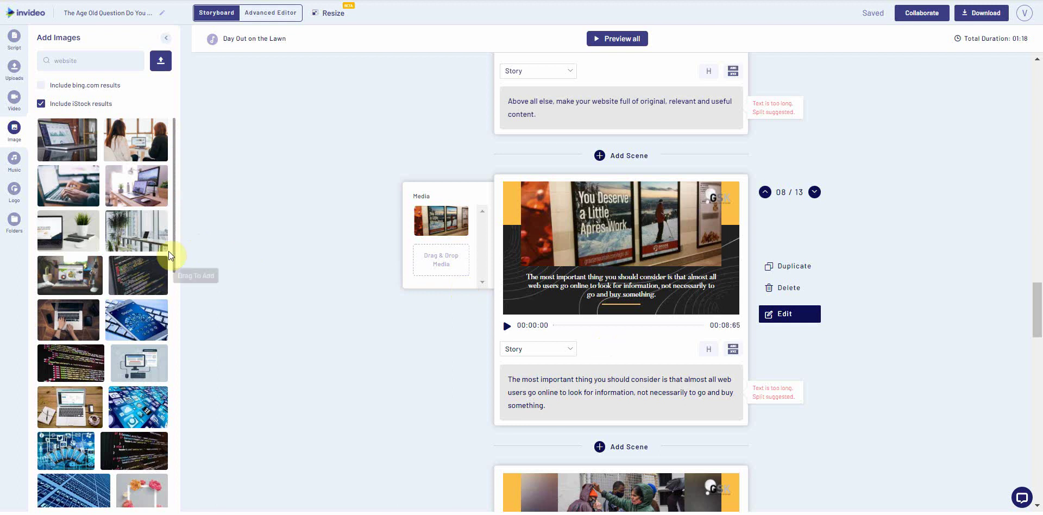
drag(76, 336, 482, 239)
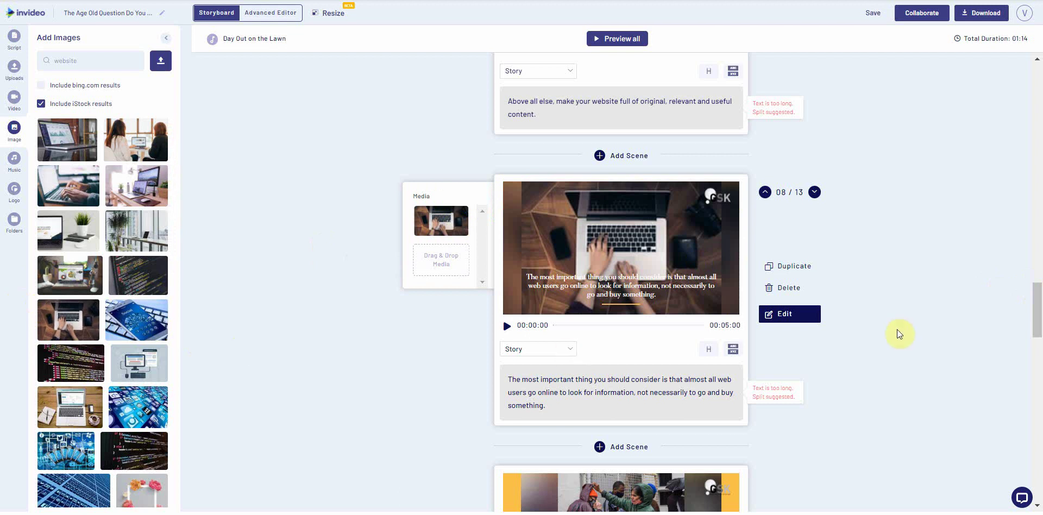
drag(152, 364, 438, 255)
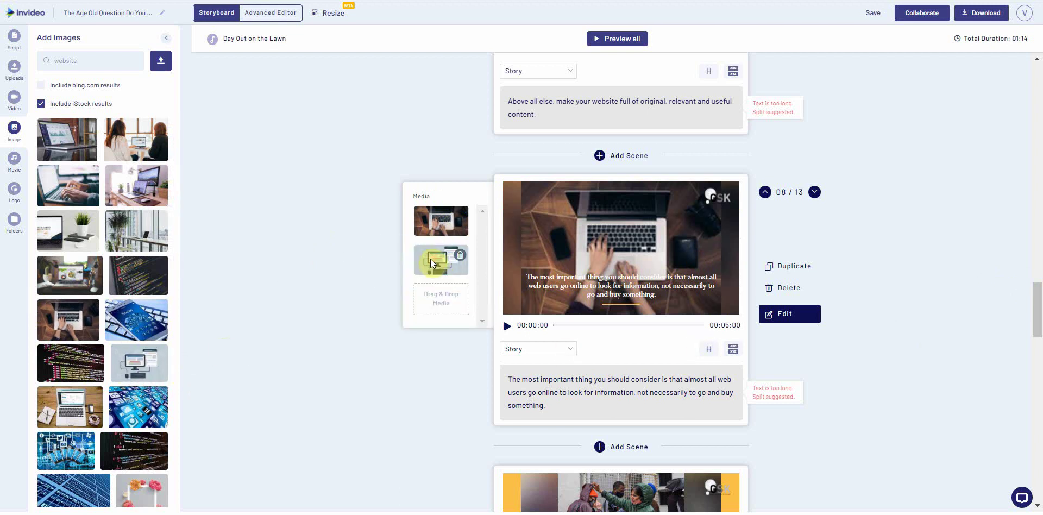
Export the finished storyboard at the default 1080p and download the rendered video.
drag(1035, 283, 1022, 470)
key(Home)
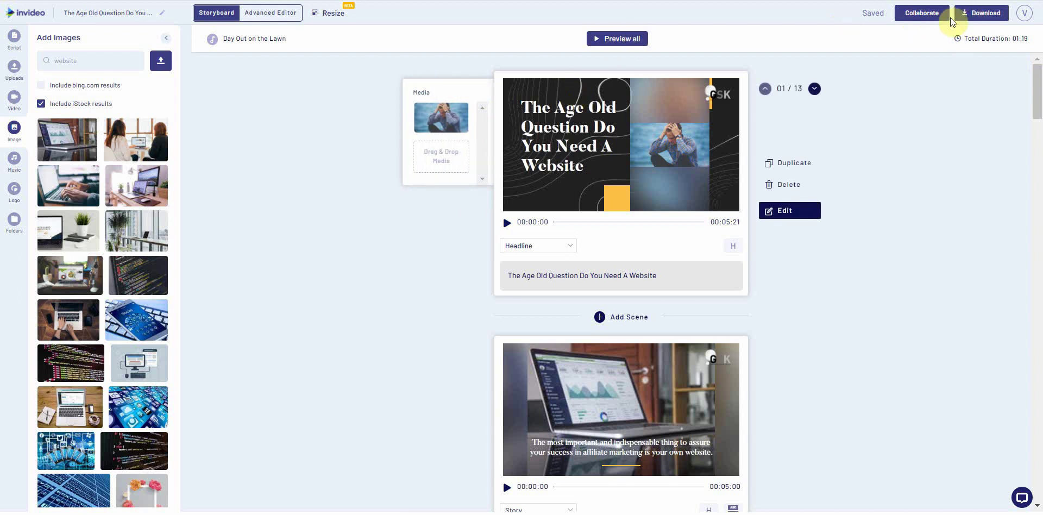
click(977, 19)
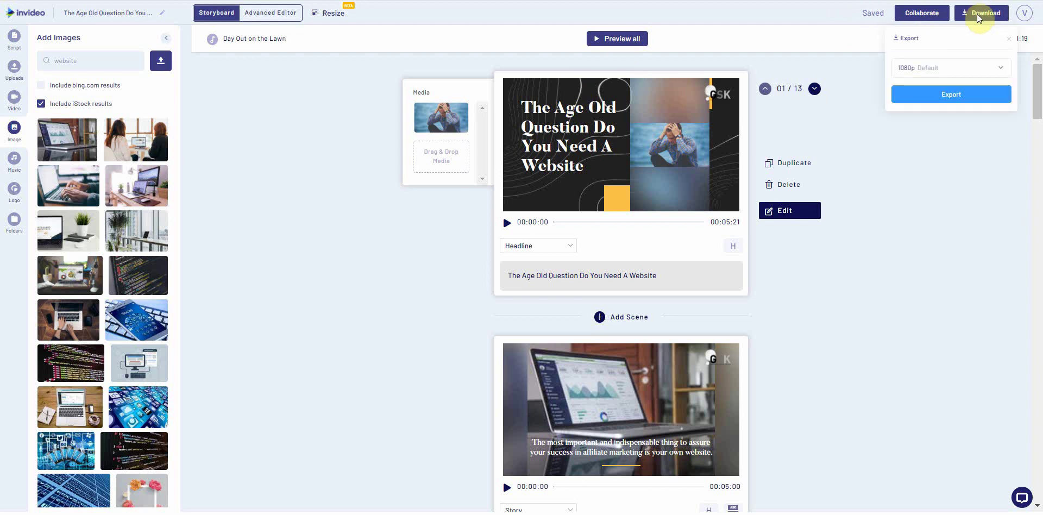
click(960, 91)
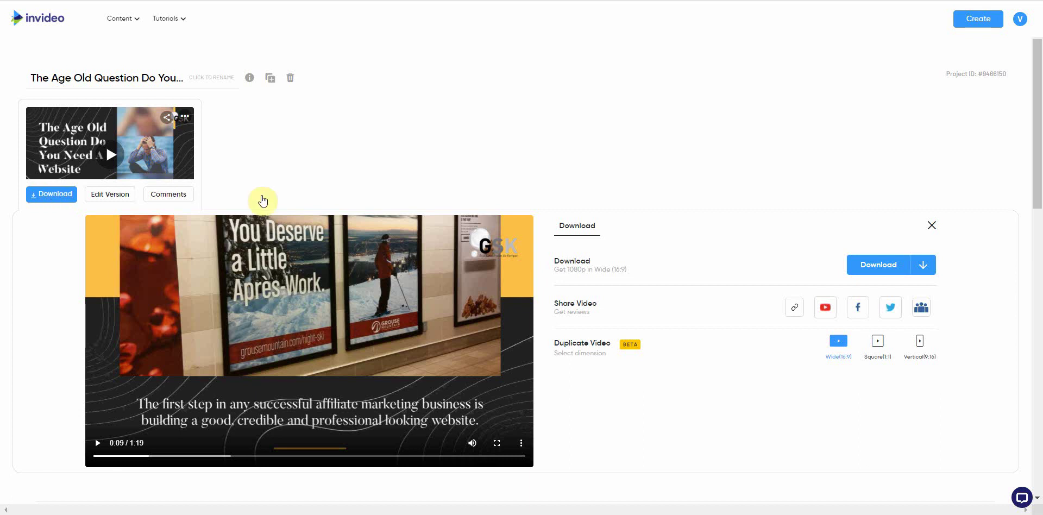
click(886, 266)
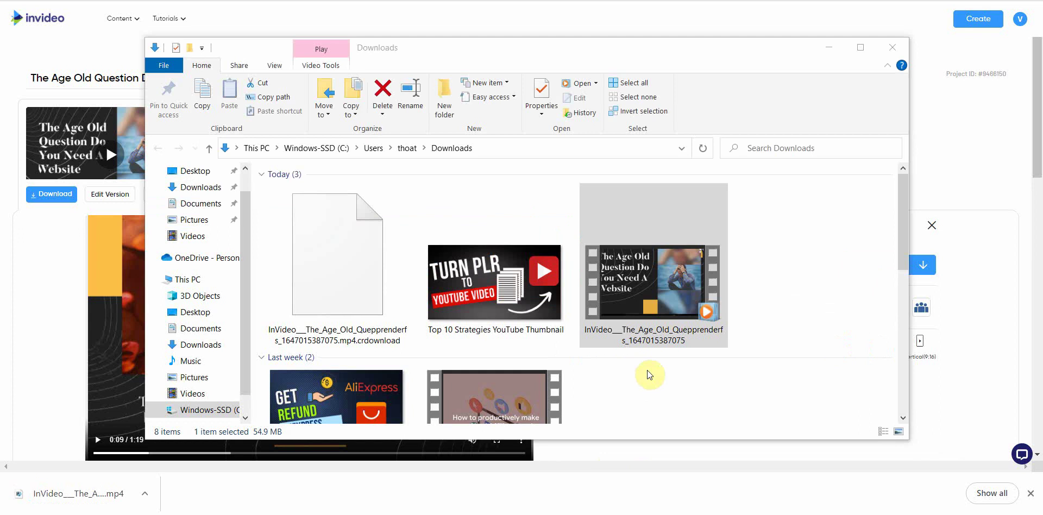
Play the downloaded InVideo file from the Downloads folder to review it, and close the player and folder window.
click(662, 275)
double_click(661, 274)
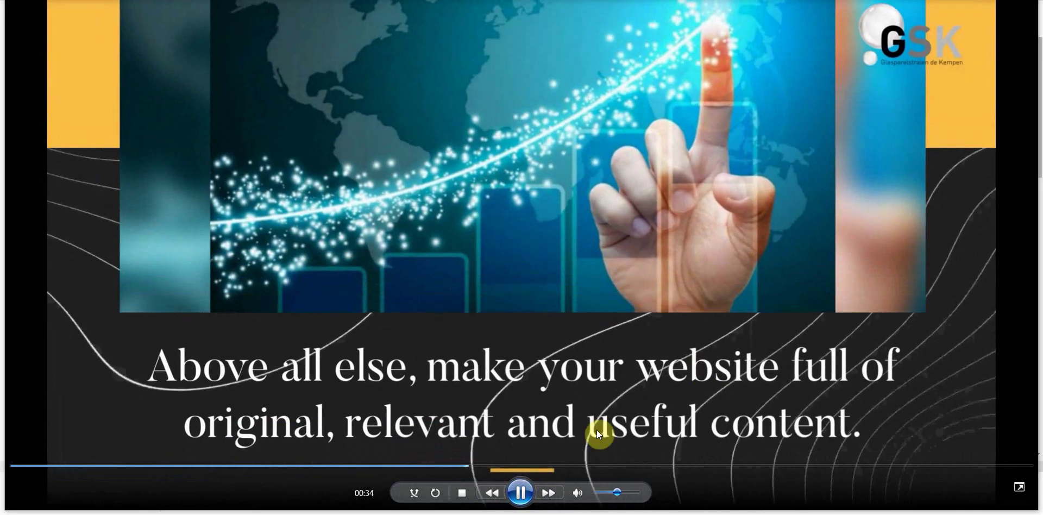
click(530, 492)
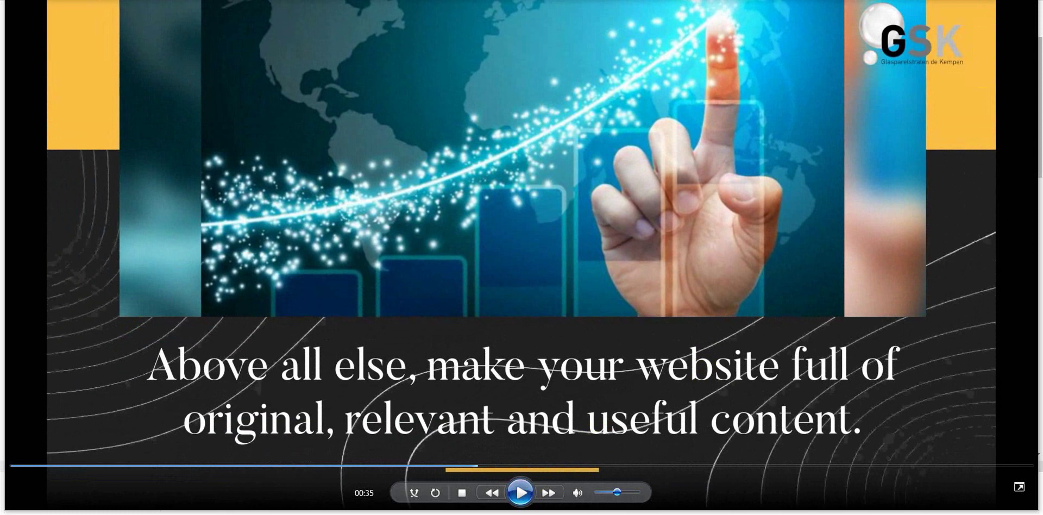
key(alt+F4)
click(685, 245)
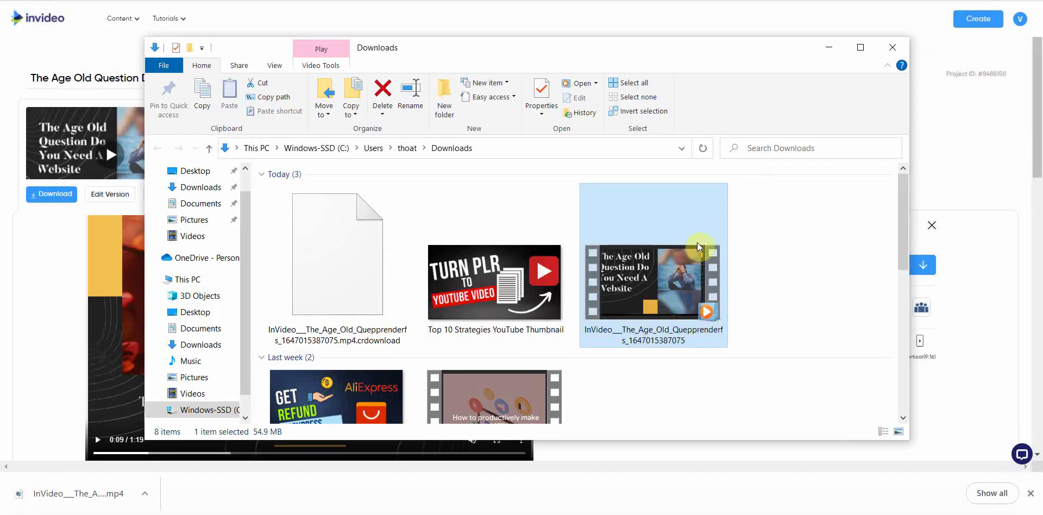
click(891, 47)
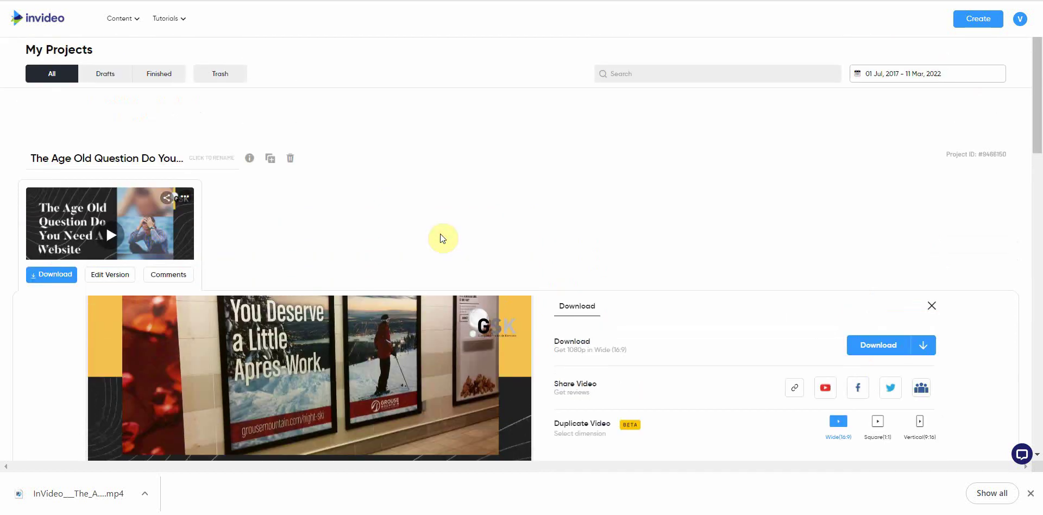
Reopen the "The Age Old Question Do You Need A Website" draft from the home page and open its first scene in the advanced editor.
click(51, 21)
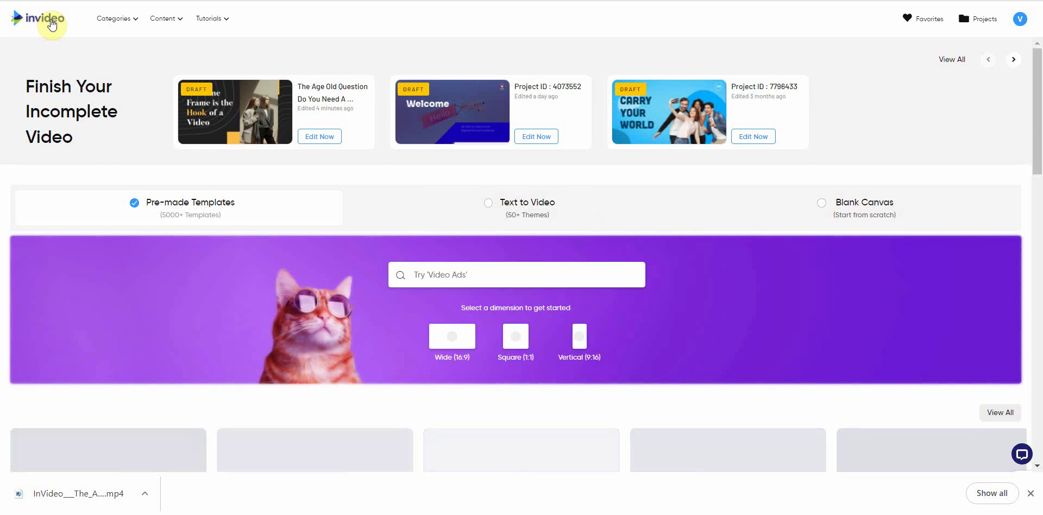
click(324, 135)
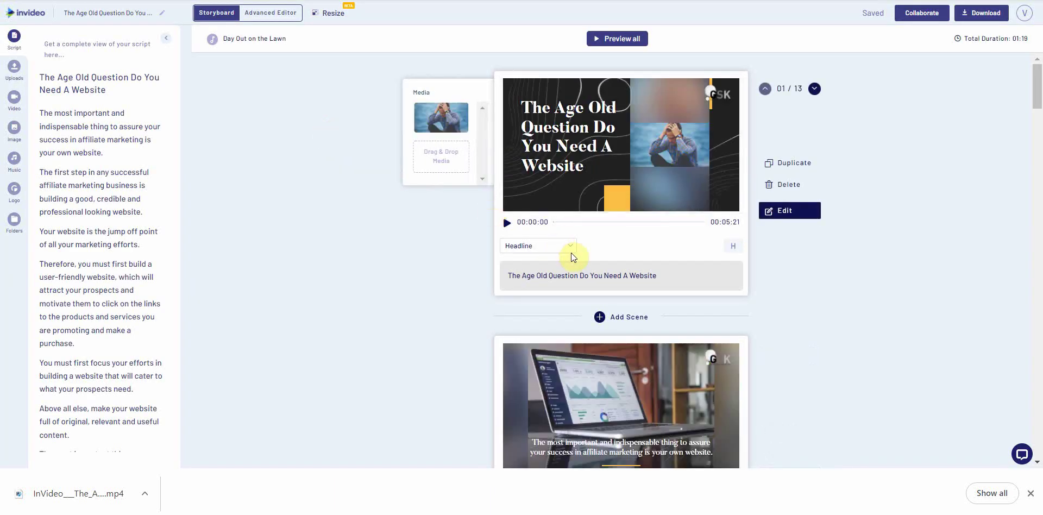
click(772, 212)
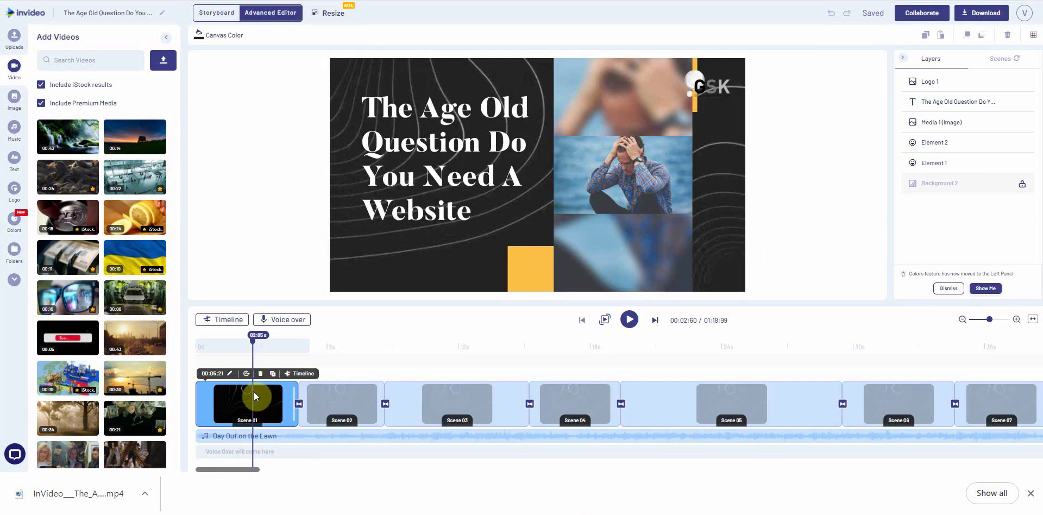
Record a microphone voice-over from the start of the timeline, allowing microphone access, and add the recording to the project.
mouse_move(274, 322)
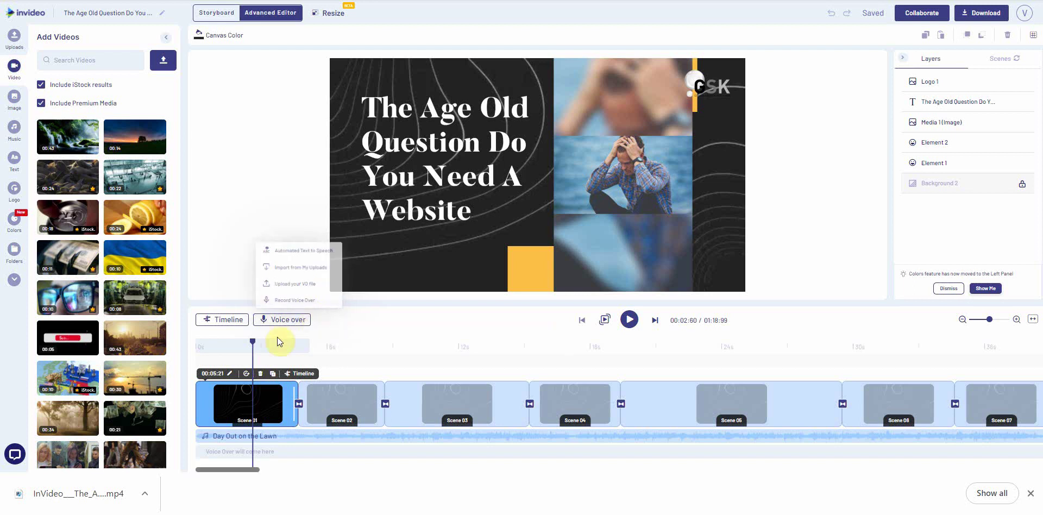
drag(253, 350, 187, 349)
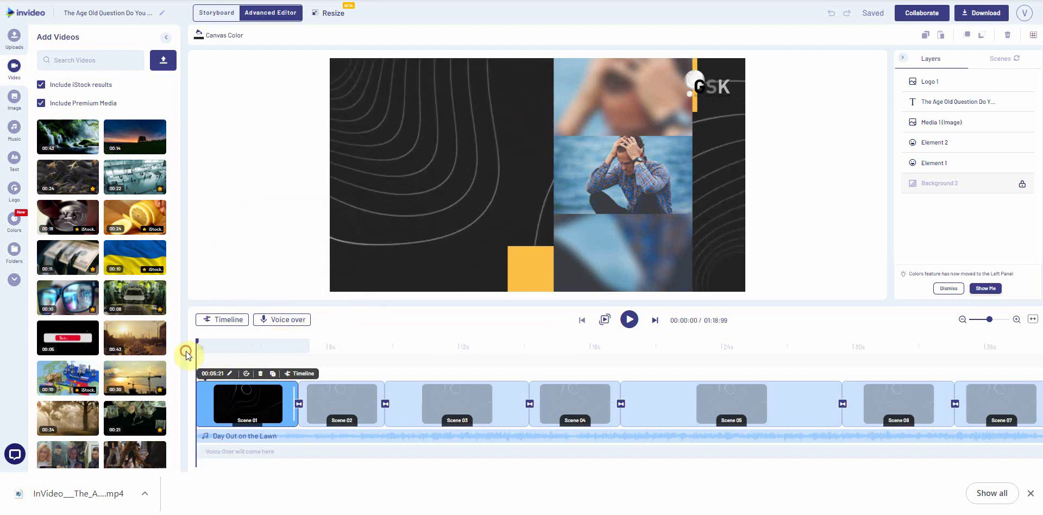
click(272, 300)
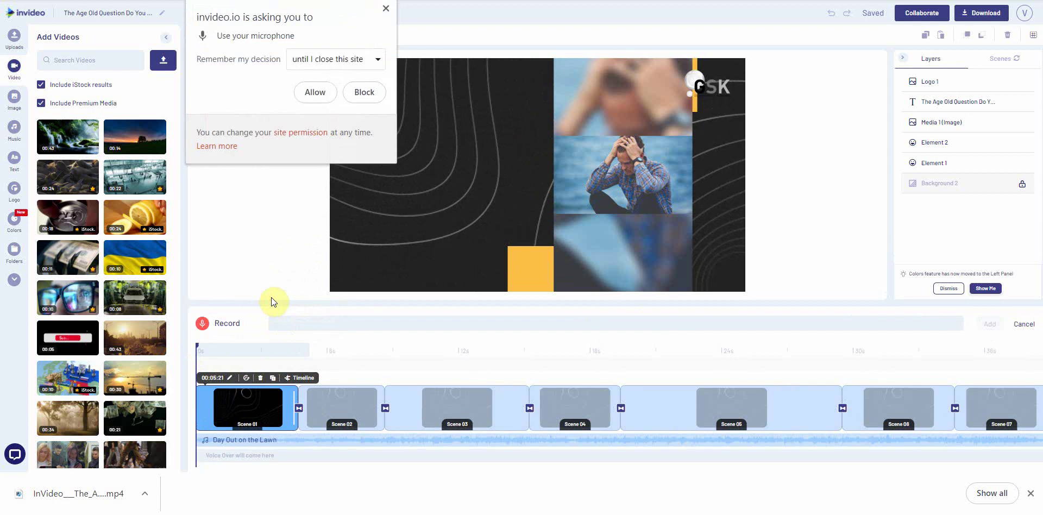
click(318, 96)
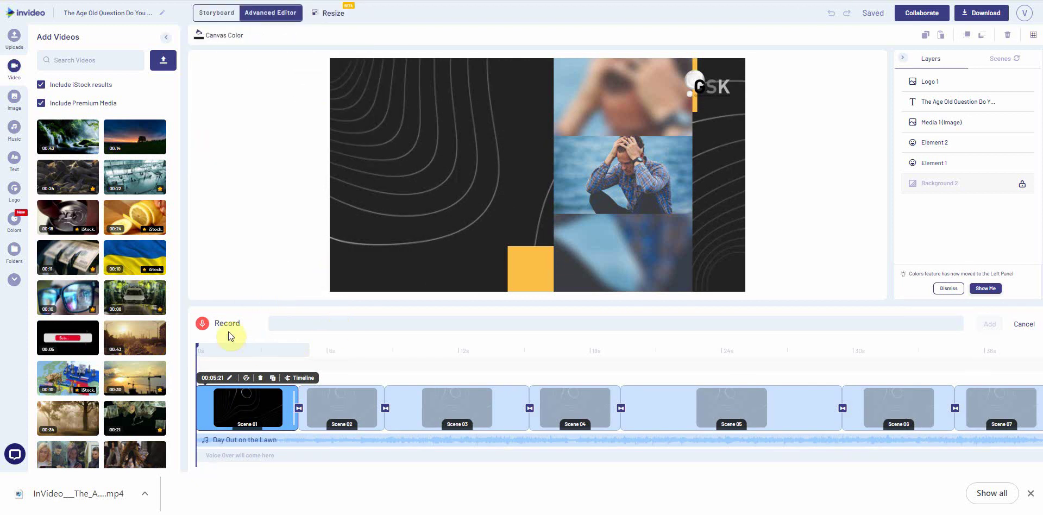
click(202, 323)
click(203, 325)
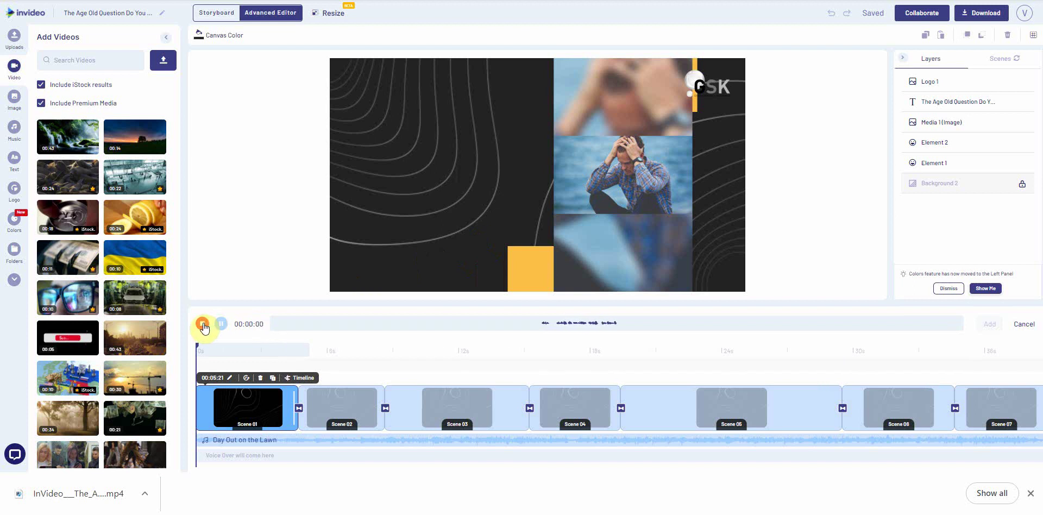
click(994, 323)
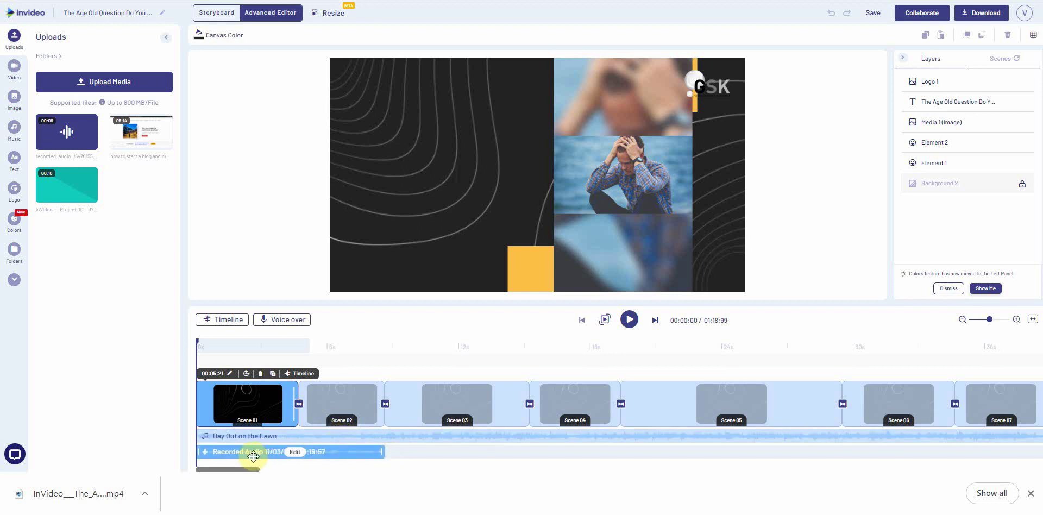
Extend Scene 01 on the timeline to about 9.25 seconds to match the recorded voice-over's length.
drag(295, 403, 386, 402)
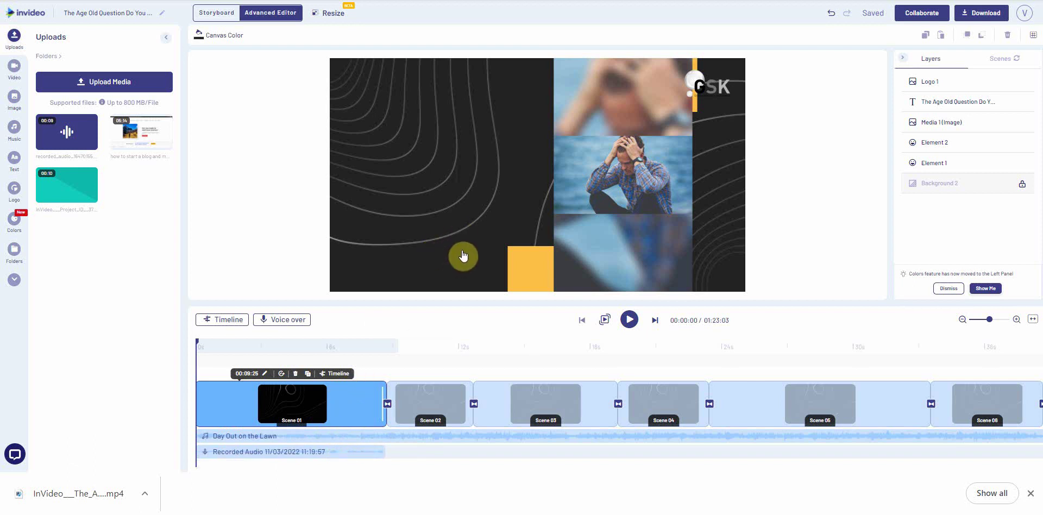
Switch from the Narakeet video page to InVideo's Text to Video start page.
mouse_move(101, 102)
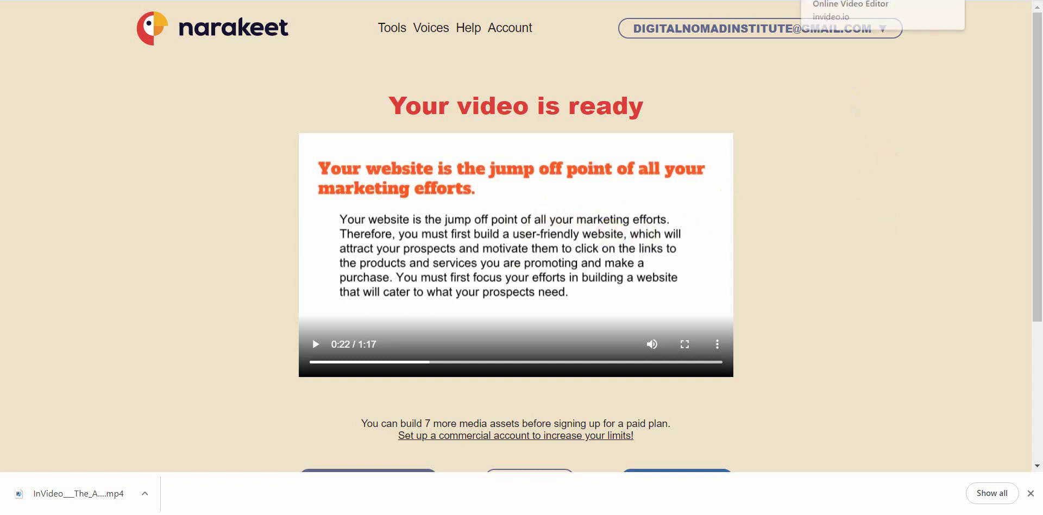
click(847, 0)
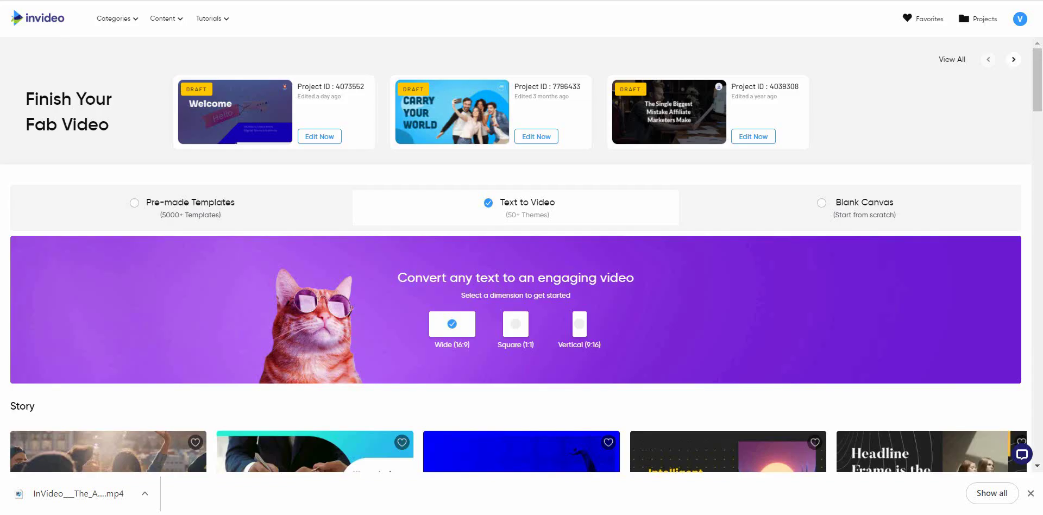